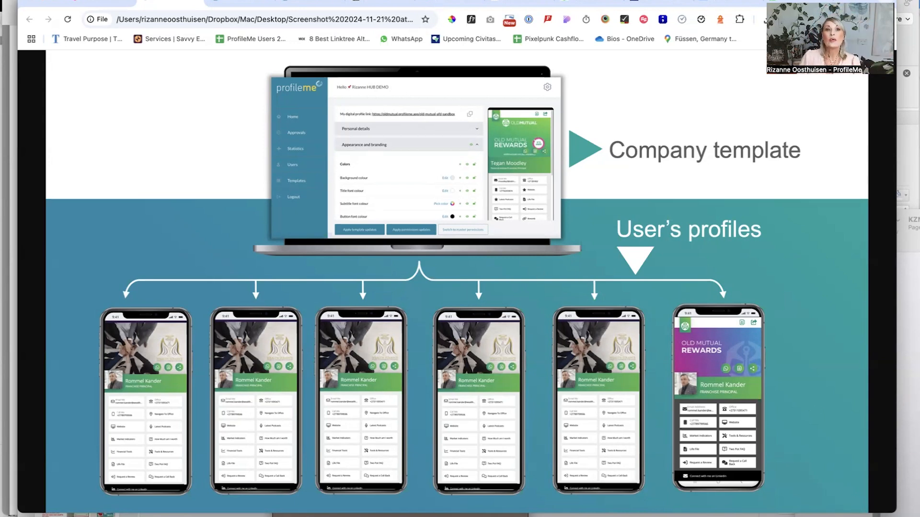
Switch to the self-service profile editor and examine the company statistics on top interactions and getting in touch
{"action": "left_click", "coordinate": [220, 4]}
{"action": "left_click", "coordinate": [306, 4]}
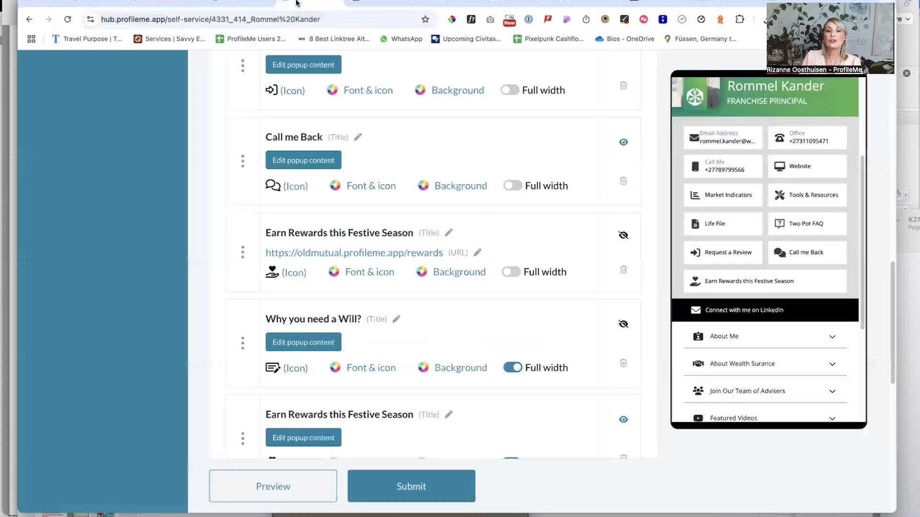
{"action": "scroll", "coordinate": [287, 199], "scroll_direction": "up", "scroll_amount": 10}
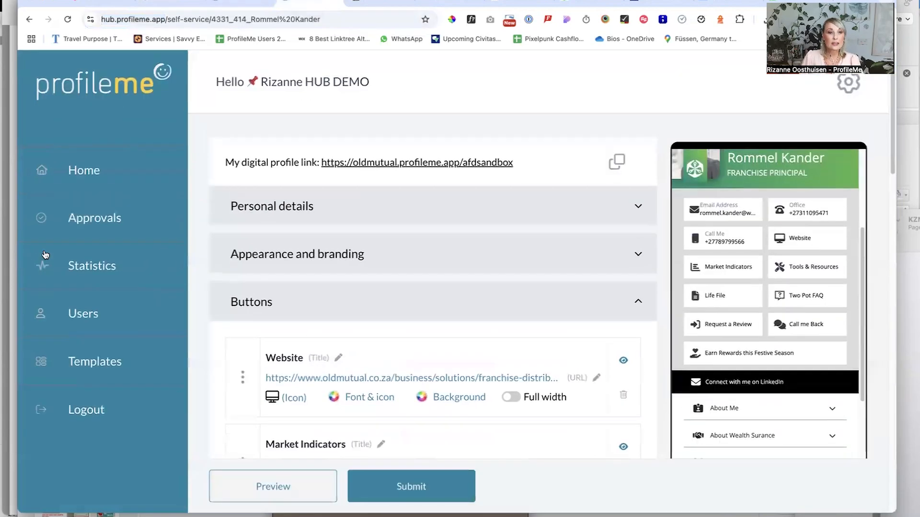
{"action": "left_click", "coordinate": [46, 254]}
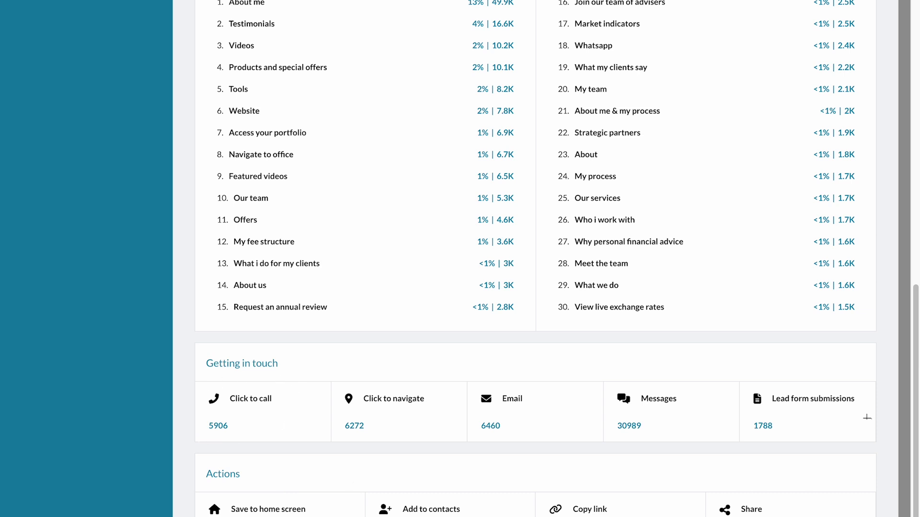
{"action": "scroll", "coordinate": [867, 417], "scroll_direction": "up", "scroll_amount": 7}
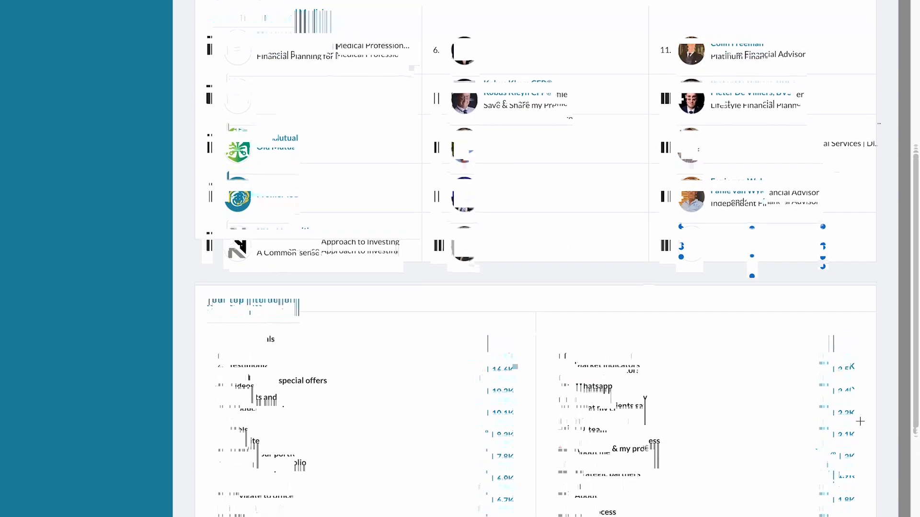
{"action": "scroll", "coordinate": [860, 421], "scroll_direction": "up", "scroll_amount": 10}
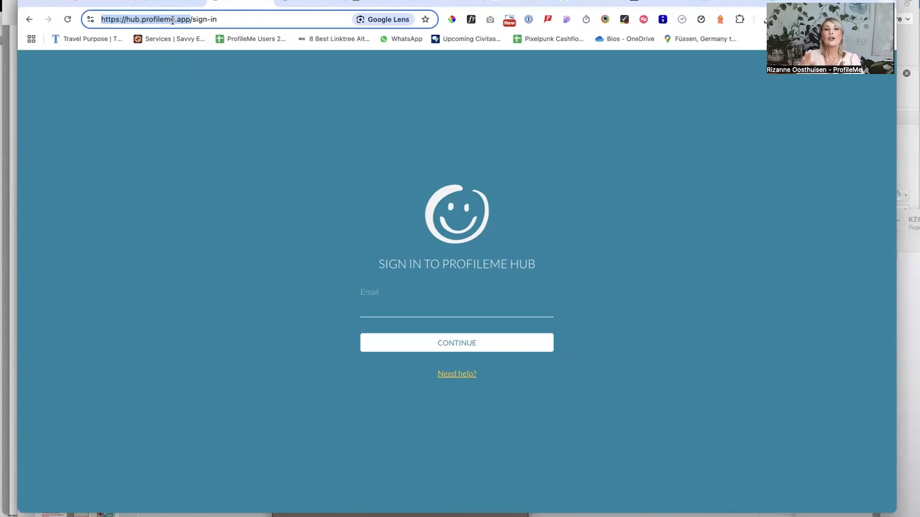
View the public Old Mutual sandbox profile, return to its editor and collapse the Buttons section to survey the editable sections
{"action": "left_click", "coordinate": [376, 4]}
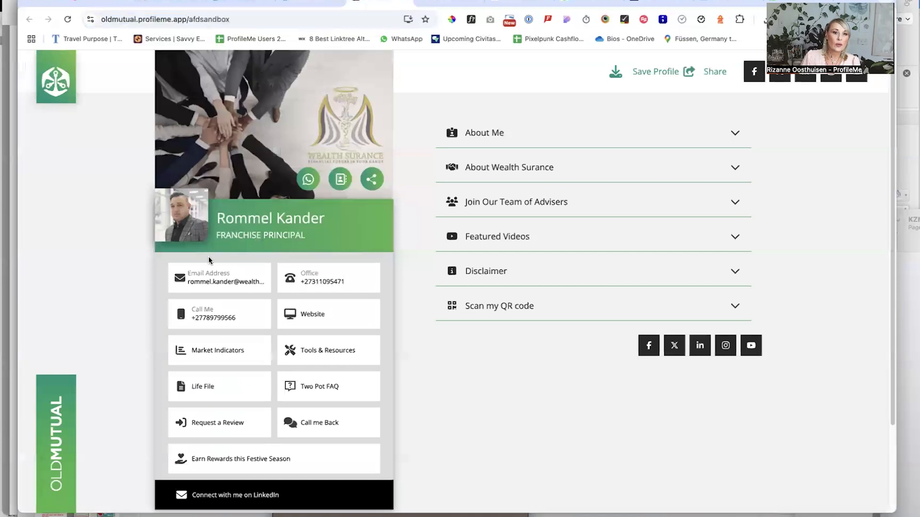
{"action": "left_click", "coordinate": [236, 2]}
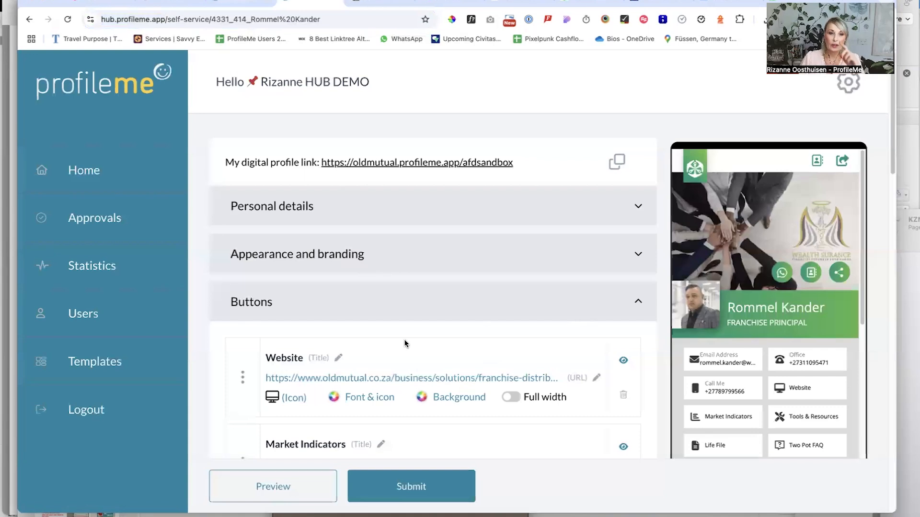
{"action": "left_click", "coordinate": [384, 303]}
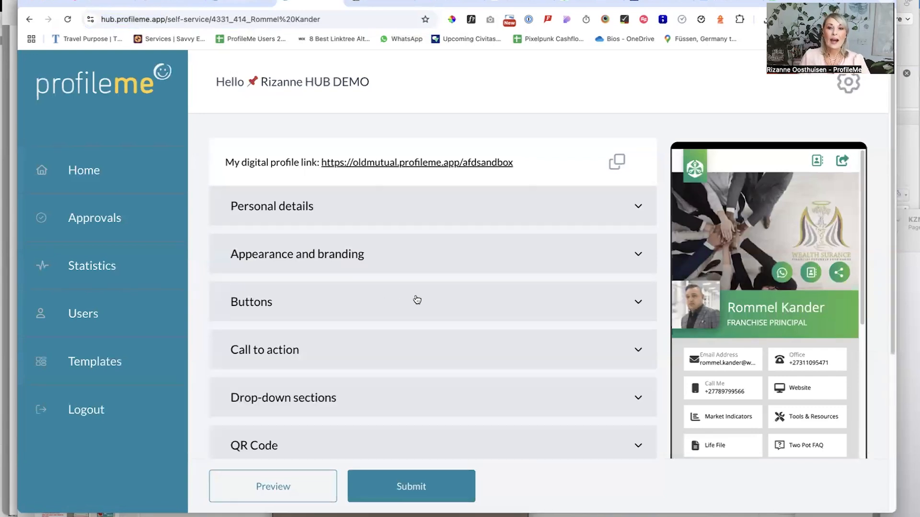
{"action": "scroll", "coordinate": [748, 326], "scroll_direction": "down", "scroll_amount": 5}
{"action": "scroll", "coordinate": [755, 339], "scroll_direction": "up", "scroll_amount": 5}
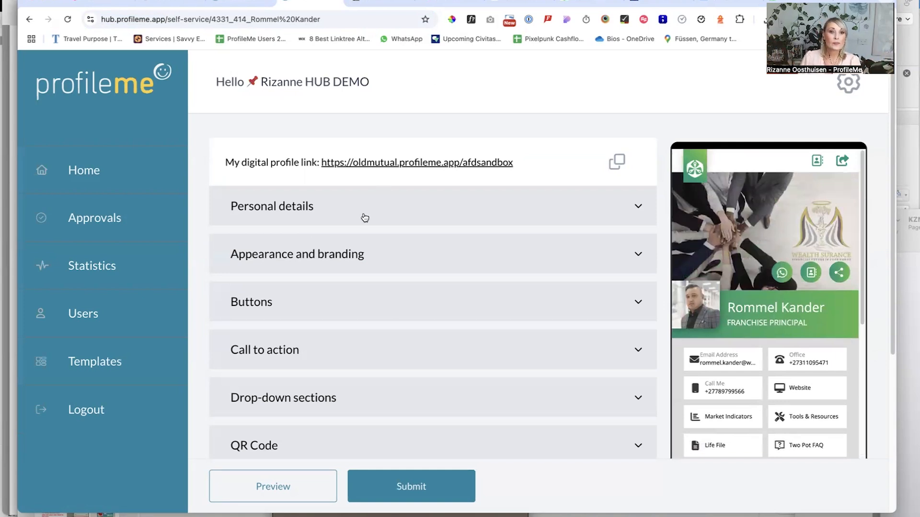
Set the profile's background colour to dark grey in the Appearance and branding settings
{"action": "left_click", "coordinate": [360, 266]}
{"action": "scroll", "coordinate": [464, 302], "scroll_direction": "down", "scroll_amount": 5}
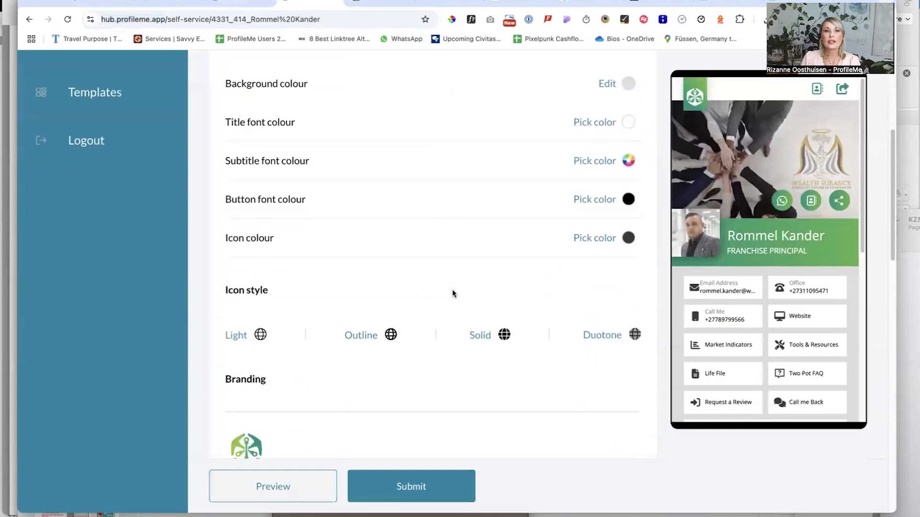
{"action": "scroll", "coordinate": [452, 292], "scroll_direction": "up", "scroll_amount": 3}
{"action": "scroll", "coordinate": [453, 293], "scroll_direction": "down", "scroll_amount": 1}
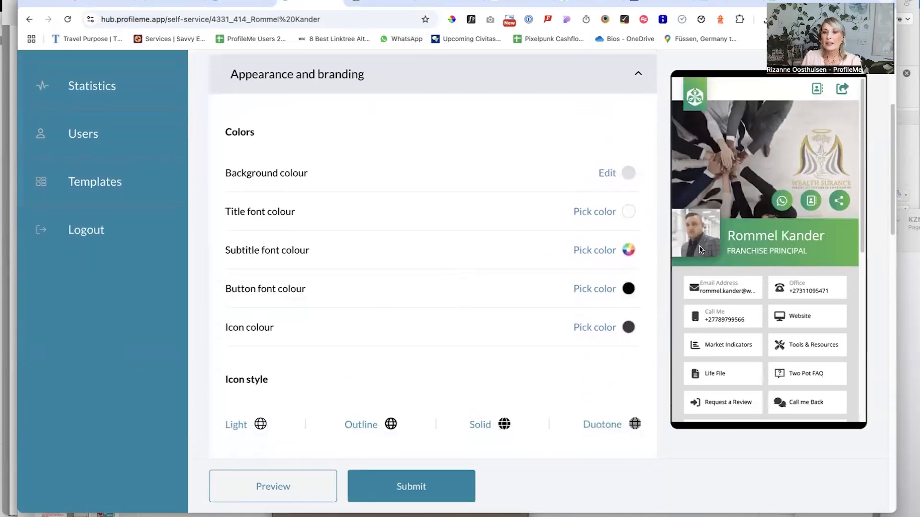
{"action": "scroll", "coordinate": [699, 245], "scroll_direction": "down", "scroll_amount": 2}
{"action": "left_click", "coordinate": [628, 173]}
{"action": "left_click_drag", "start_coordinate": [508, 259], "coordinate": [515, 263]}
{"action": "left_click", "coordinate": [613, 331]}
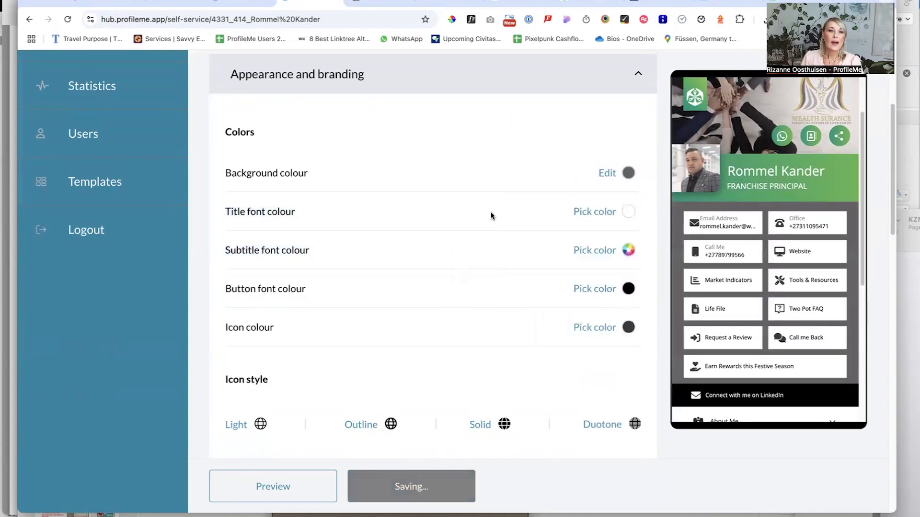
Upload the video "00 OLD MUTUAL Rewards.mp4" from Downloads as the profile's mobile banner
{"action": "scroll", "coordinate": [491, 215], "scroll_direction": "down", "scroll_amount": 6}
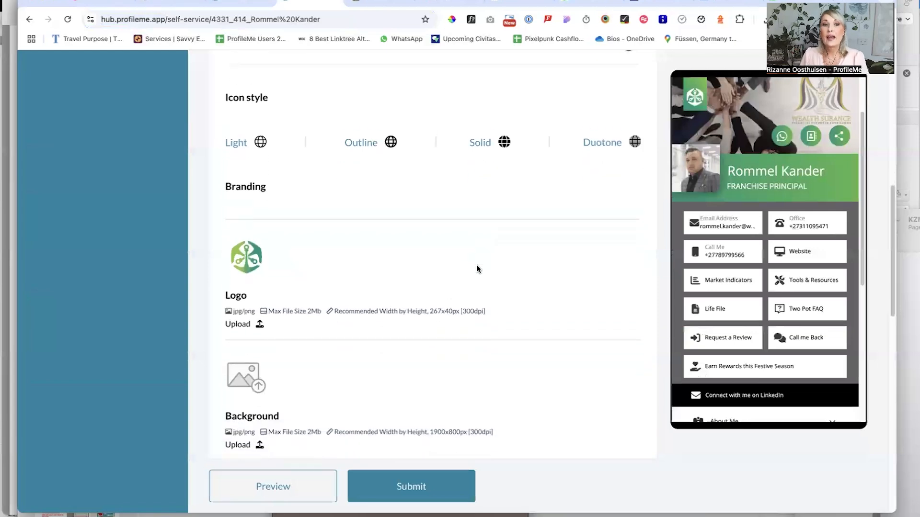
{"action": "scroll", "coordinate": [384, 283], "scroll_direction": "down", "scroll_amount": 5}
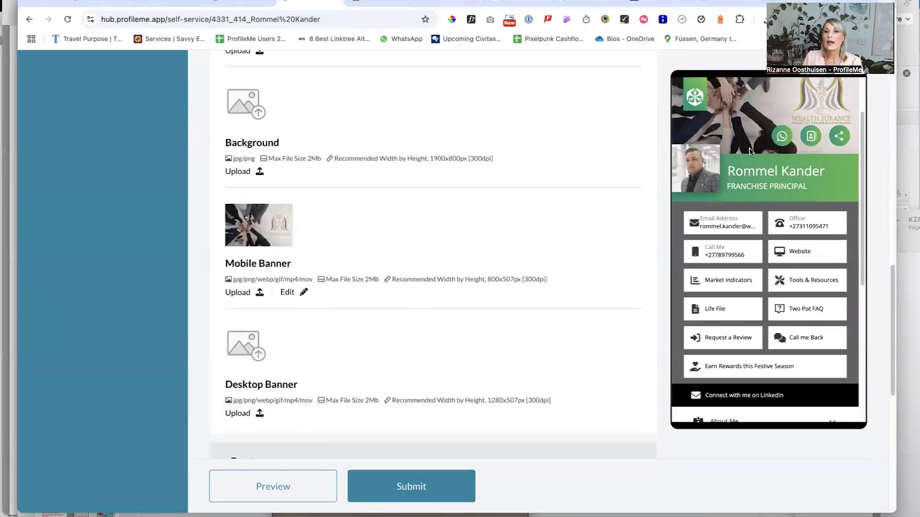
{"action": "scroll", "coordinate": [748, 152], "scroll_direction": "up", "scroll_amount": 2}
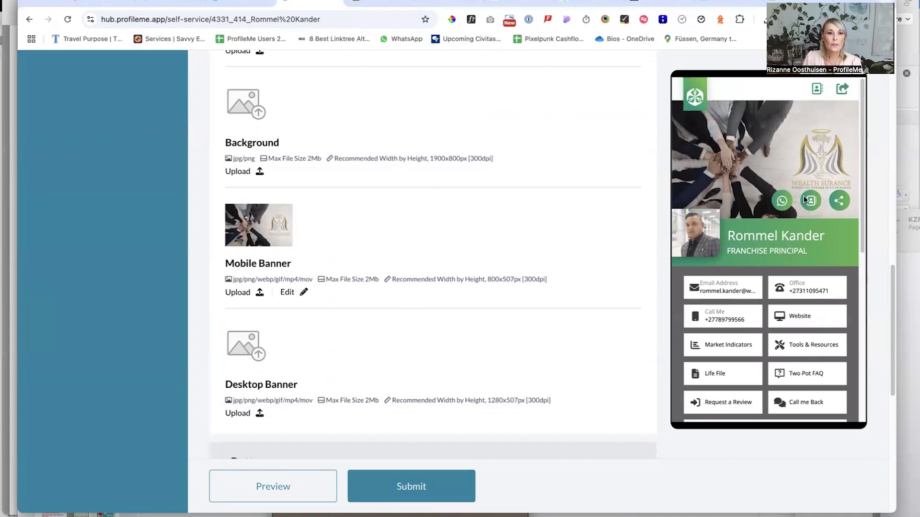
{"action": "left_click", "coordinate": [238, 293]}
{"action": "left_click", "coordinate": [189, 86]}
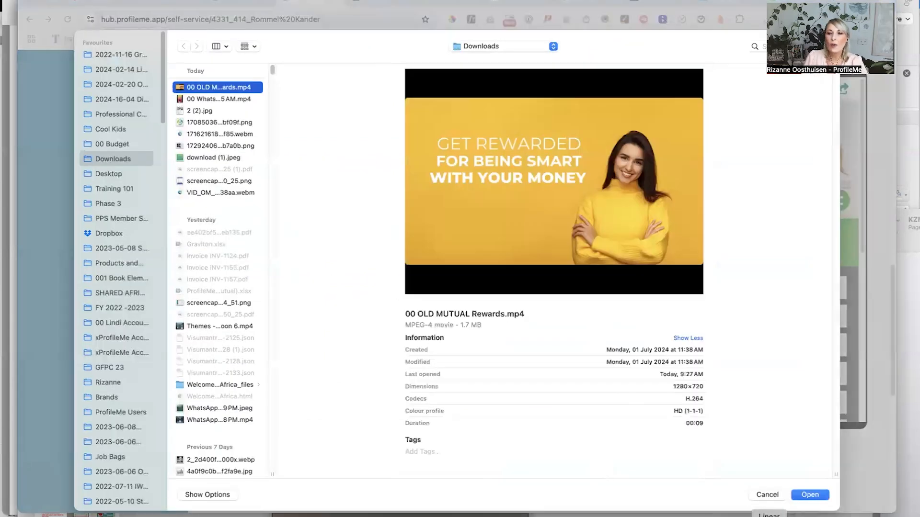
{"action": "left_click", "coordinate": [811, 494]}
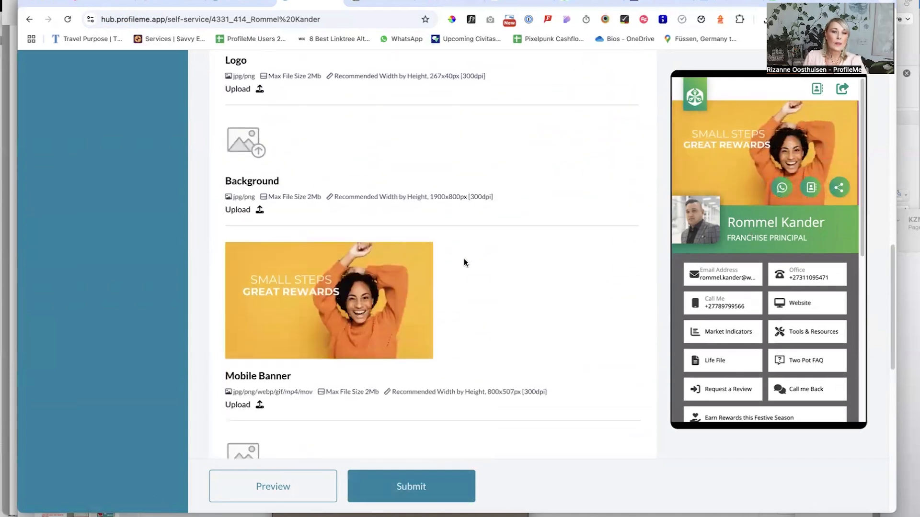
{"action": "scroll", "coordinate": [464, 262], "scroll_direction": "down", "scroll_amount": 5}
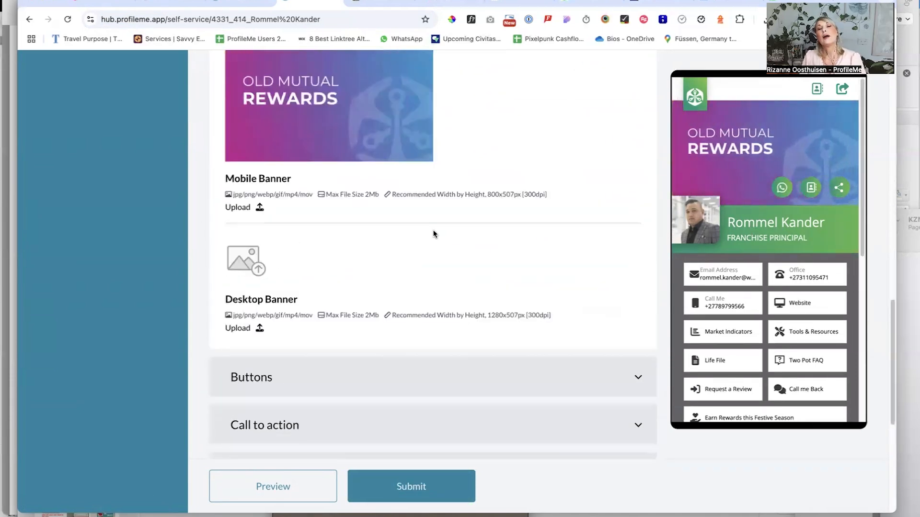
{"action": "scroll", "coordinate": [433, 233], "scroll_direction": "up", "scroll_amount": 15}
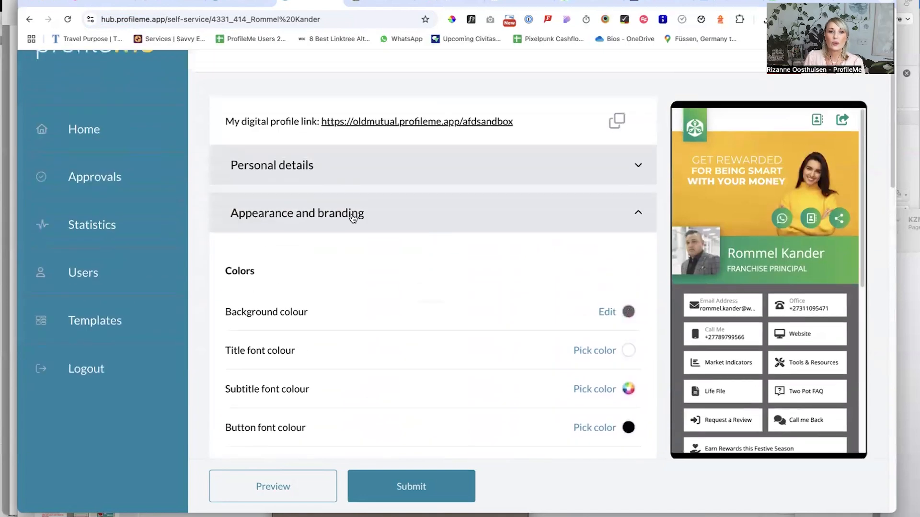
Collapse the Appearance and branding section, compare with the public profile and submit the changes for publishing
{"action": "left_click", "coordinate": [353, 218]}
{"action": "left_click", "coordinate": [368, 2]}
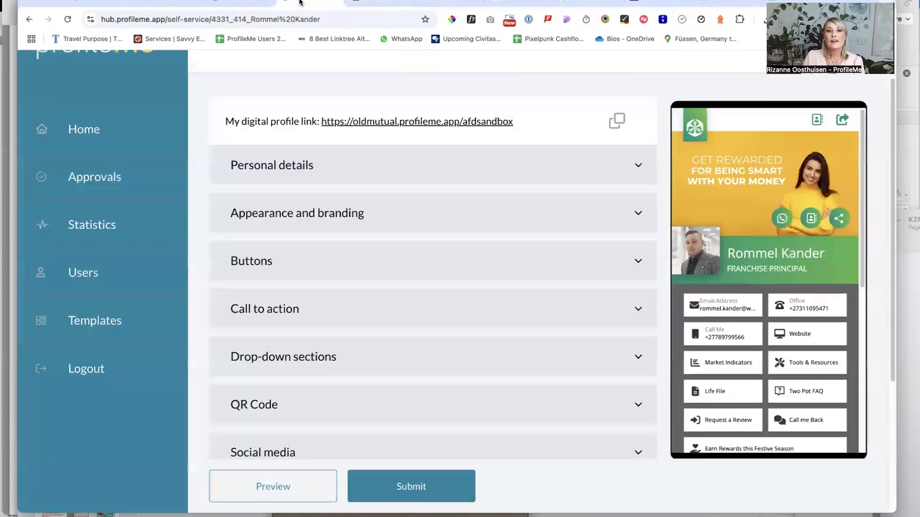
{"action": "left_click", "coordinate": [302, 4]}
{"action": "scroll", "coordinate": [704, 370], "scroll_direction": "down", "scroll_amount": 3}
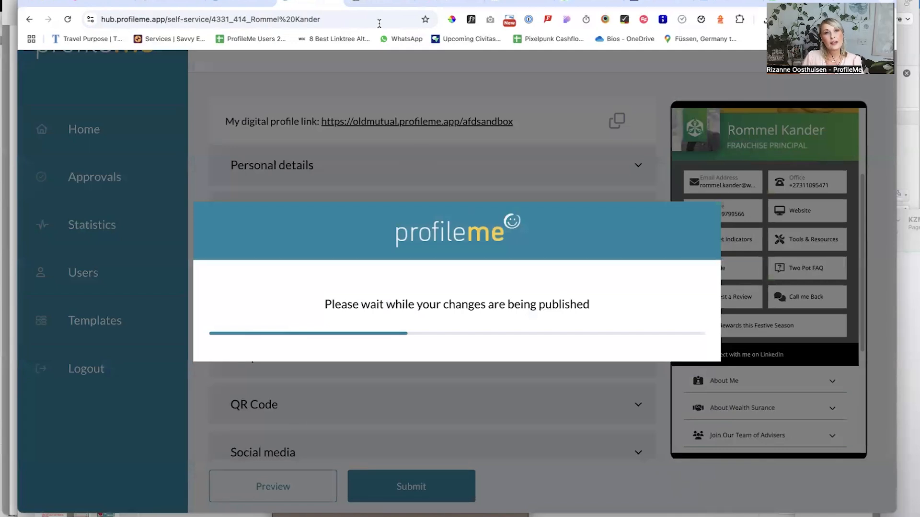
Reload the public profile to check the published banner and background, and dismiss the calendar reminders
{"action": "left_click", "coordinate": [347, 1]}
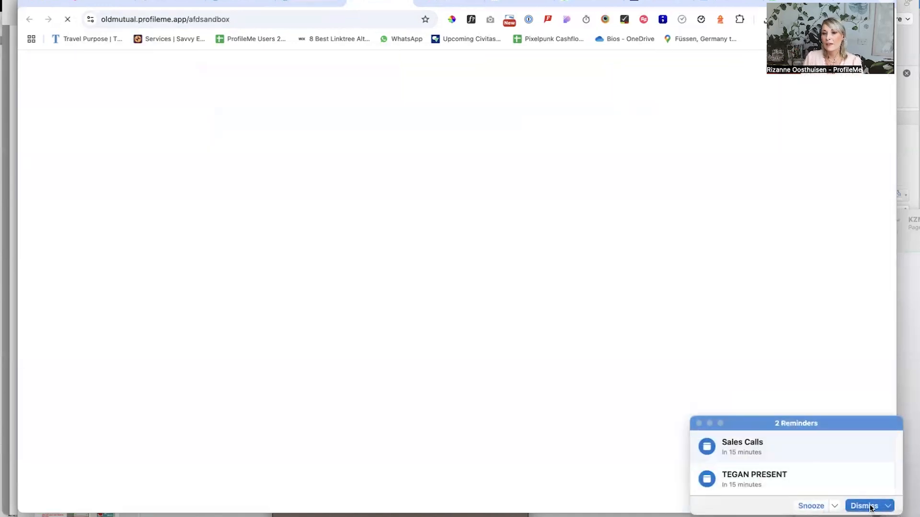
{"action": "left_click", "coordinate": [867, 506]}
{"action": "left_click", "coordinate": [870, 505]}
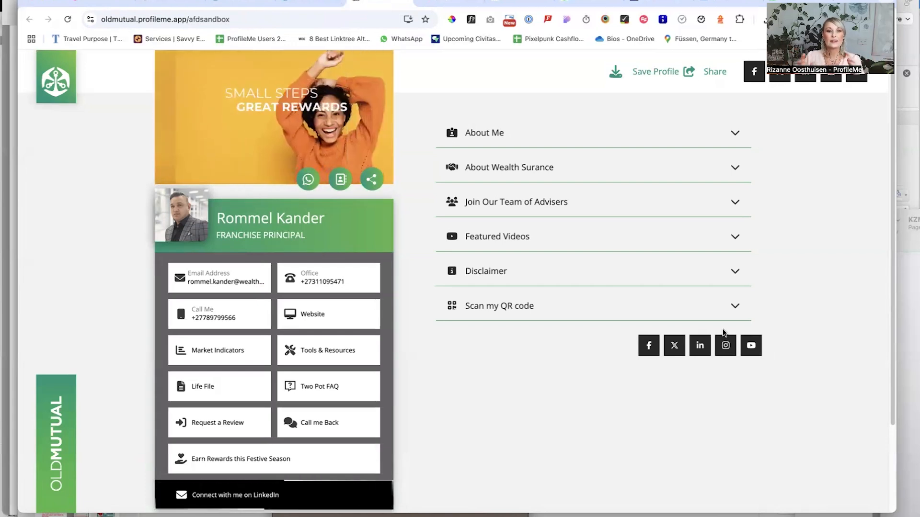
Examine the "Earn Rewards this Festive Season" popup on the public profile from its video to the closing graphic, and close it
{"action": "left_click", "coordinate": [339, 2]}
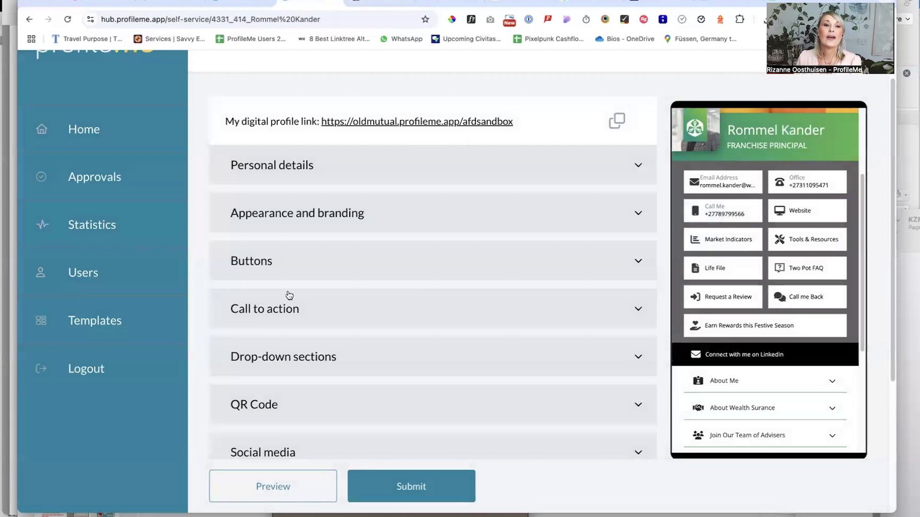
{"action": "left_click", "coordinate": [759, 322]}
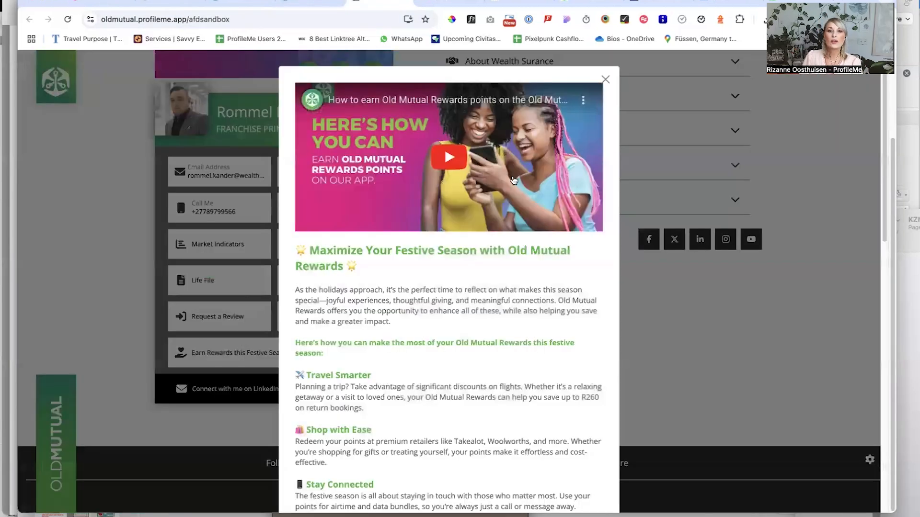
{"action": "left_click", "coordinate": [606, 79]}
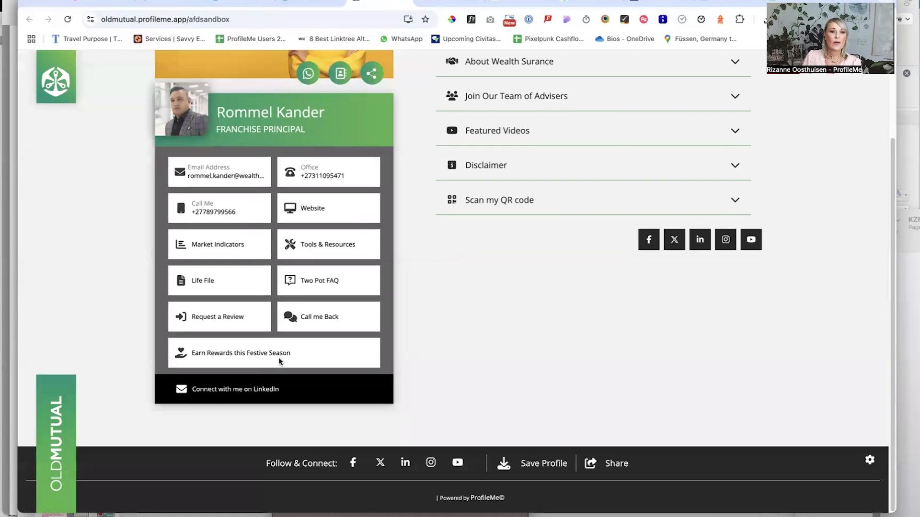
{"action": "left_click", "coordinate": [280, 361]}
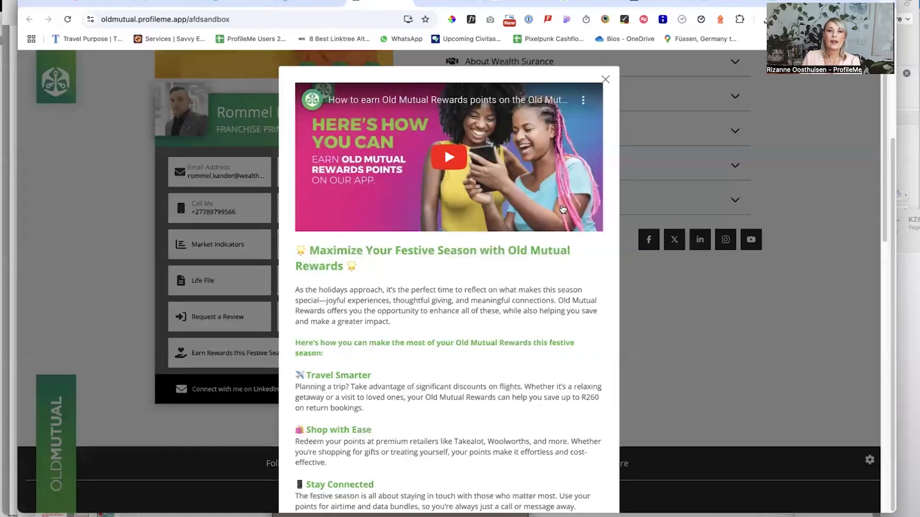
{"action": "scroll", "coordinate": [525, 277], "scroll_direction": "down", "scroll_amount": 7}
{"action": "scroll", "coordinate": [525, 278], "scroll_direction": "down", "scroll_amount": 6}
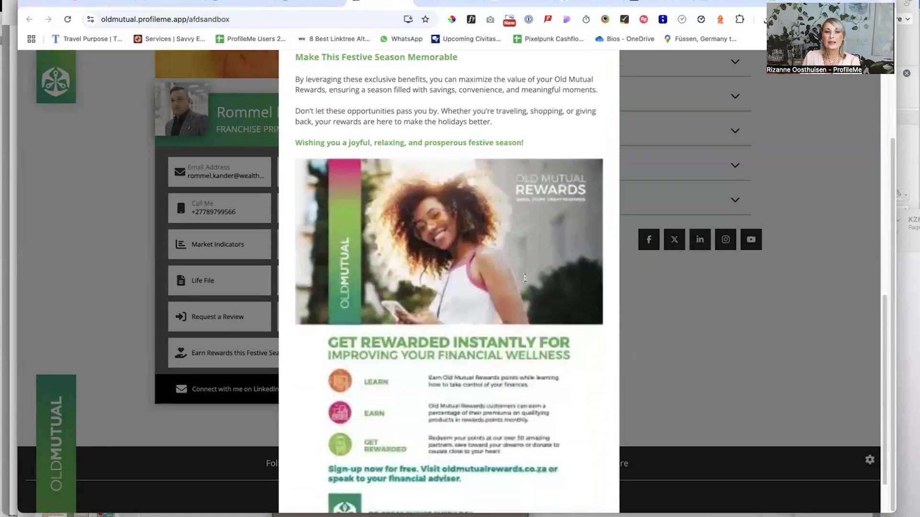
{"action": "scroll", "coordinate": [479, 216], "scroll_direction": "up", "scroll_amount": 13}
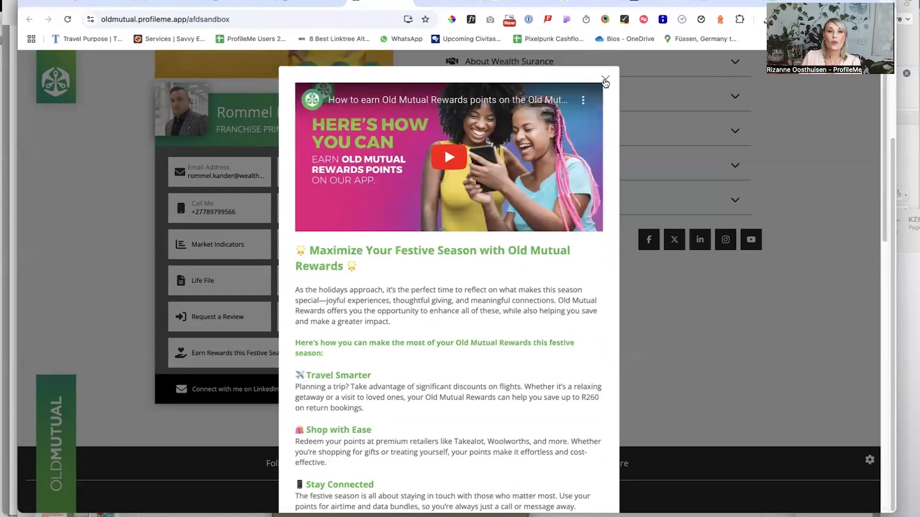
{"action": "left_click", "coordinate": [605, 80]}
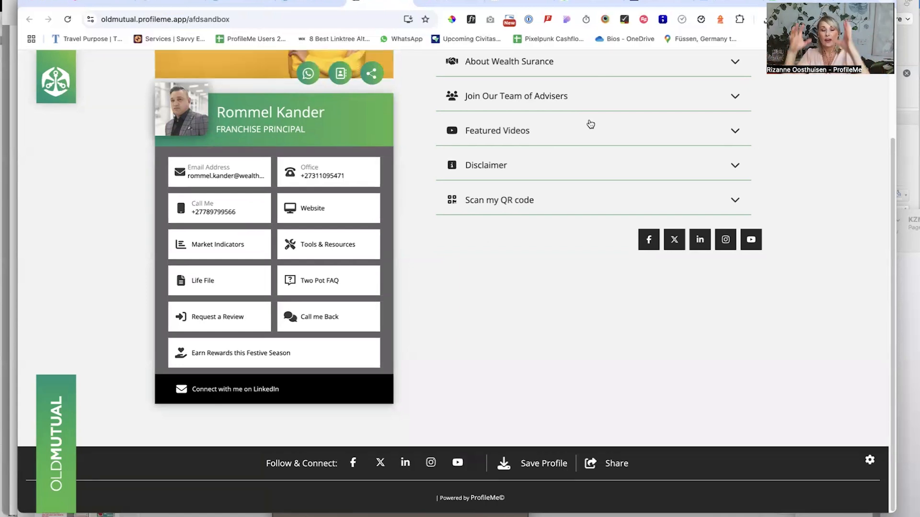
{"action": "scroll", "coordinate": [431, 143], "scroll_direction": "up", "scroll_amount": 3}
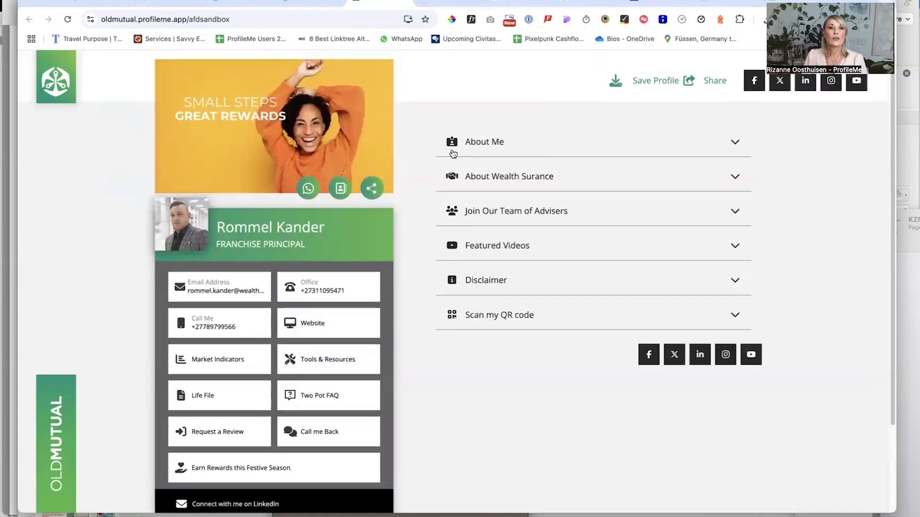
Hide the Life File and Two Pot FAQ buttons in the profile editor's Buttons section
{"action": "left_click", "coordinate": [311, 5]}
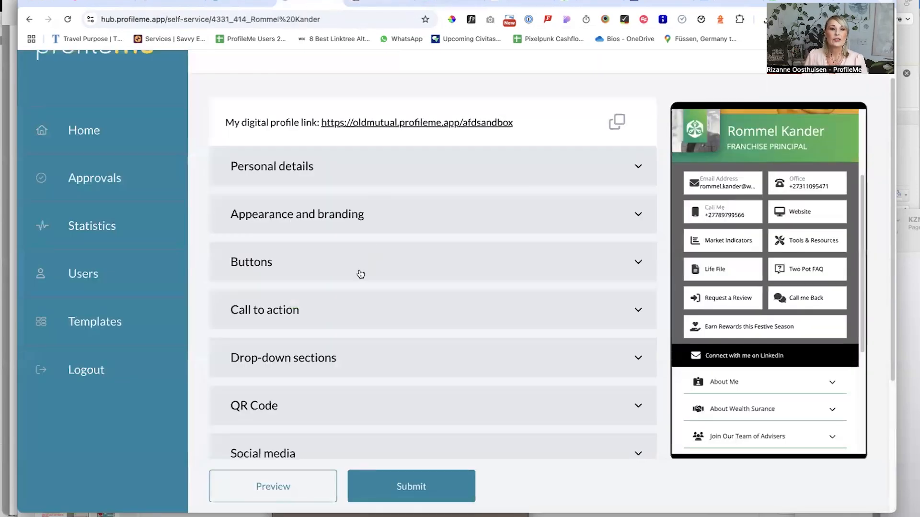
{"action": "left_click", "coordinate": [632, 276]}
{"action": "scroll", "coordinate": [487, 228], "scroll_direction": "down", "scroll_amount": 5}
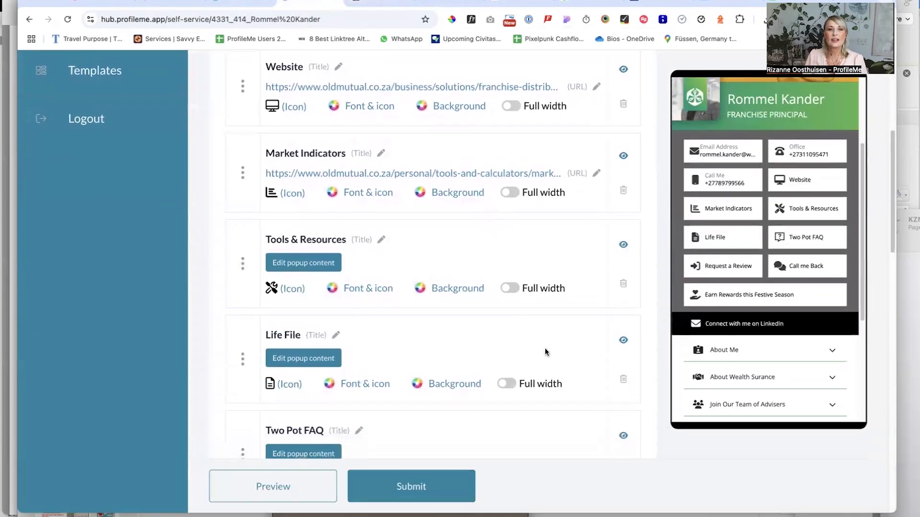
{"action": "scroll", "coordinate": [570, 254], "scroll_direction": "down", "scroll_amount": 4}
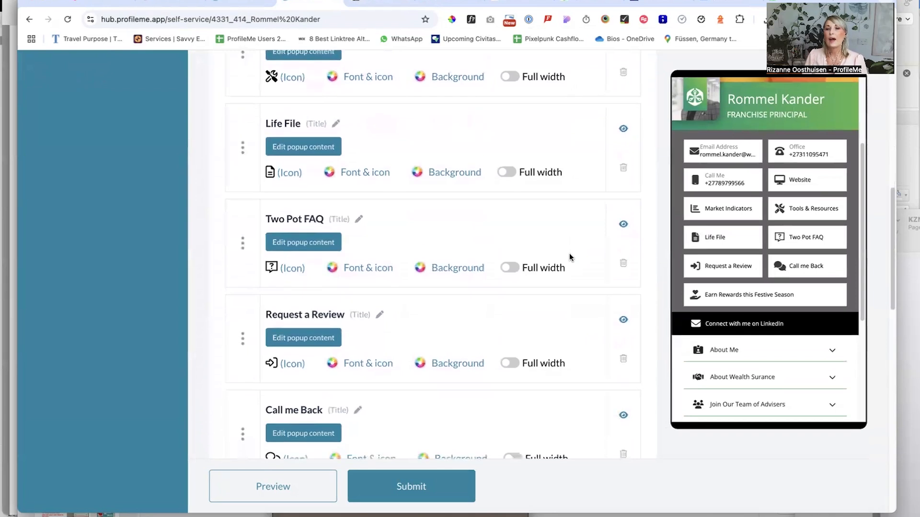
{"action": "left_click", "coordinate": [622, 129]}
{"action": "left_click", "coordinate": [622, 225]}
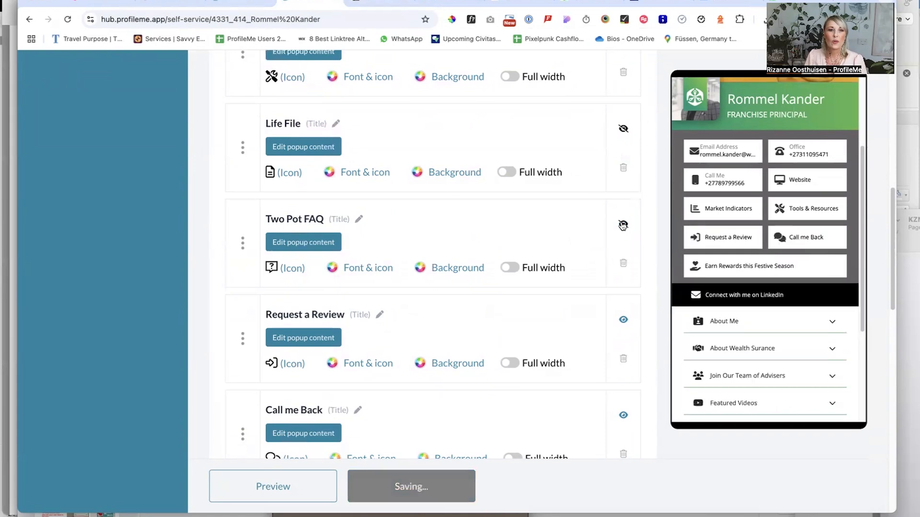
Add a new link button at the end of the profile's button list
{"action": "scroll", "coordinate": [497, 261], "scroll_direction": "down", "scroll_amount": 1}
{"action": "scroll", "coordinate": [496, 261], "scroll_direction": "down", "scroll_amount": 8}
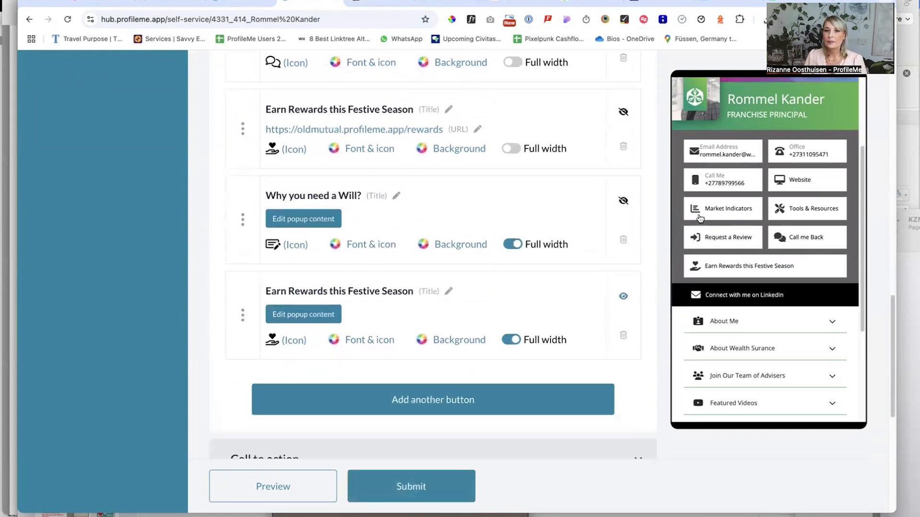
{"action": "scroll", "coordinate": [432, 338], "scroll_direction": "down", "scroll_amount": 3}
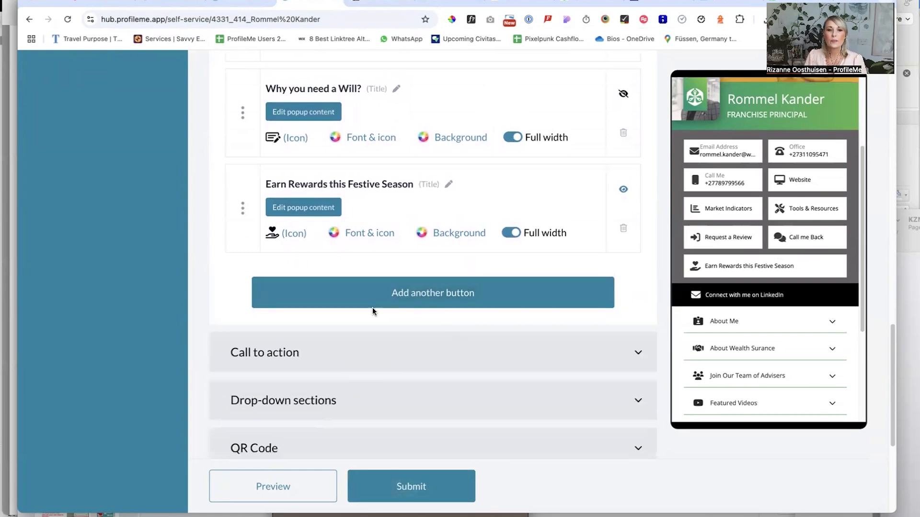
{"action": "left_click", "coordinate": [420, 295]}
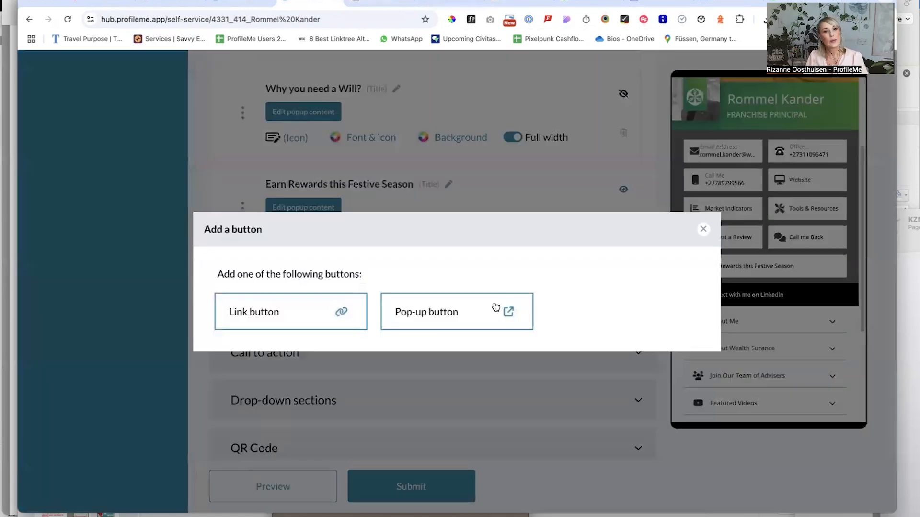
{"action": "left_click", "coordinate": [340, 313]}
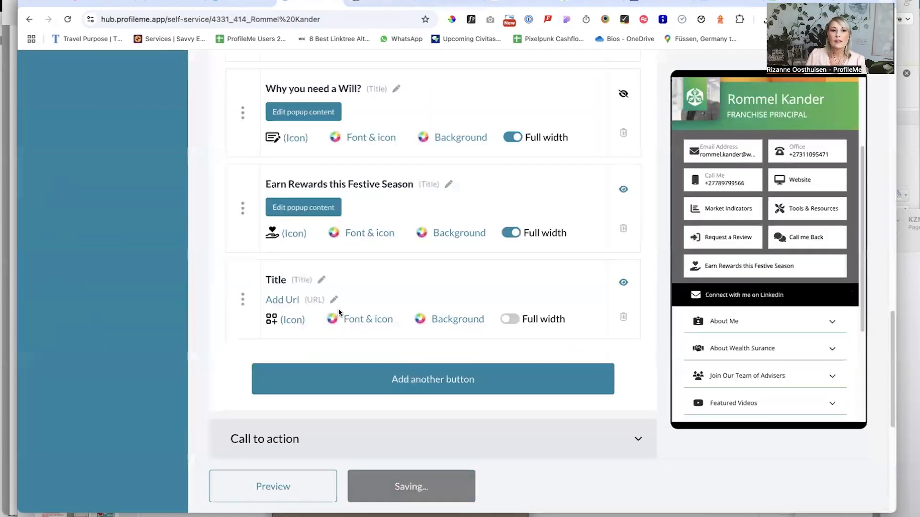
{"action": "left_click", "coordinate": [578, 2]}
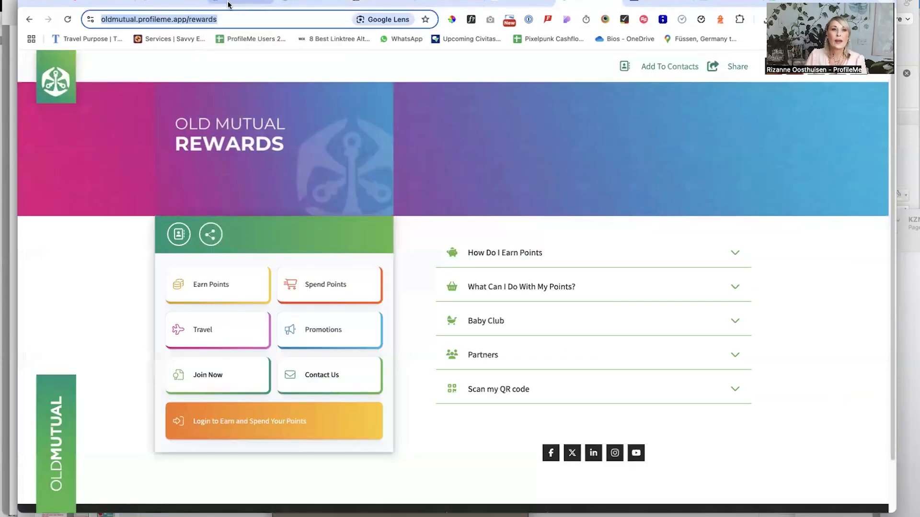
{"action": "left_click", "coordinate": [231, 4]}
{"action": "left_click", "coordinate": [307, 4]}
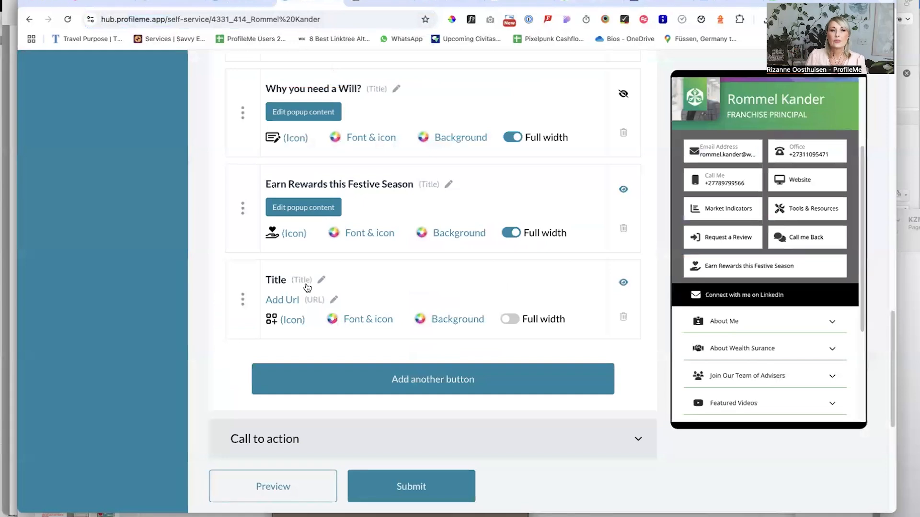
{"action": "left_click", "coordinate": [322, 279]}
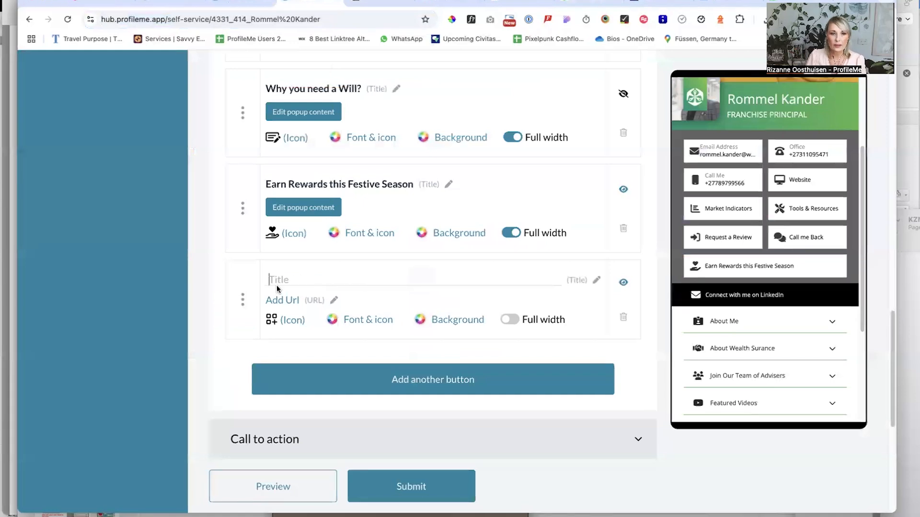
{"action": "left_click", "coordinate": [332, 302]}
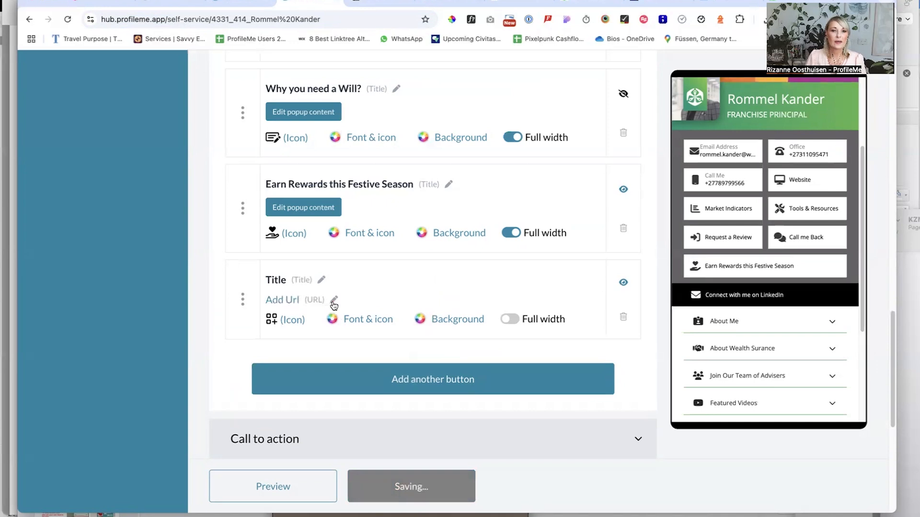
{"action": "right_click", "coordinate": [279, 300]}
{"action": "left_click", "coordinate": [296, 377]}
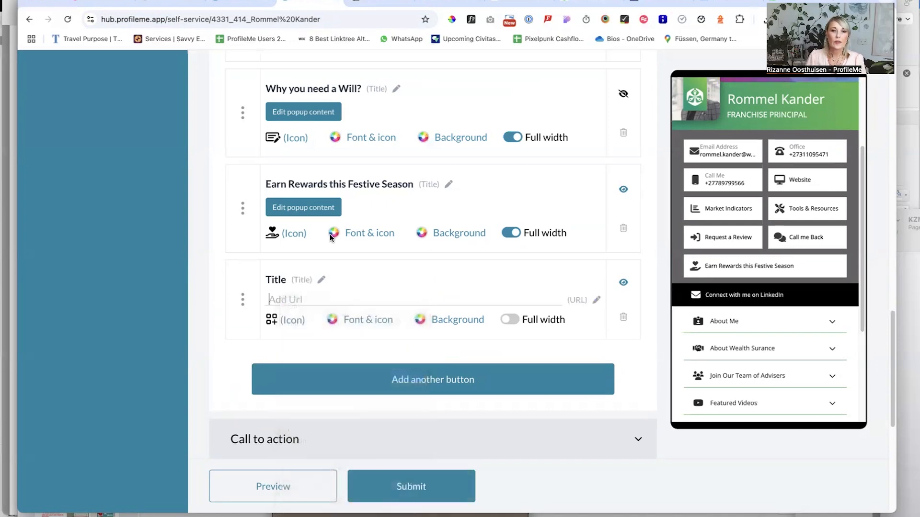
Title the new link button "Learn more about rewards"
{"action": "left_click", "coordinate": [321, 280]}
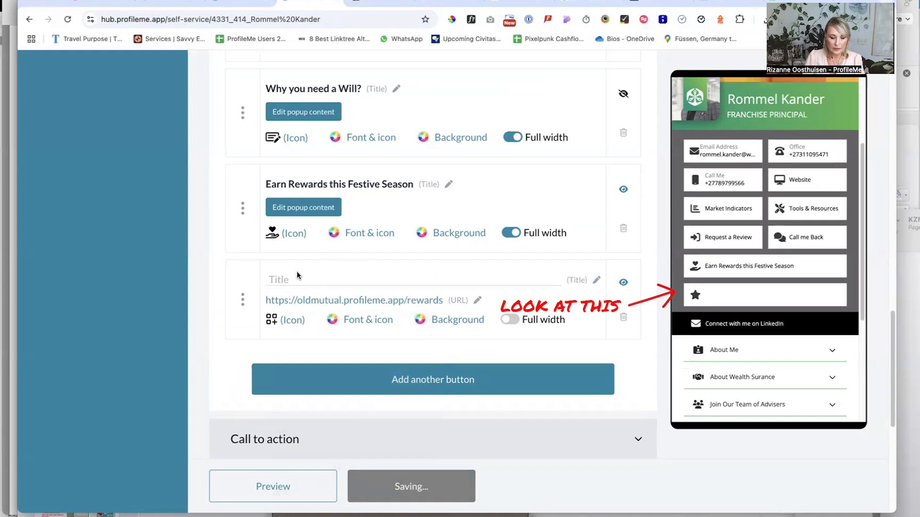
{"action": "type", "text": "Le"}
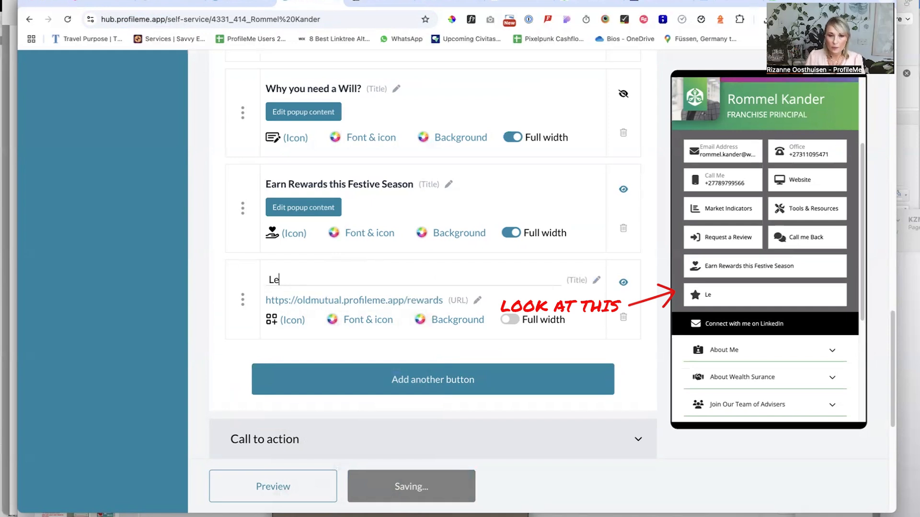
{"action": "type", "text": "arn mor"}
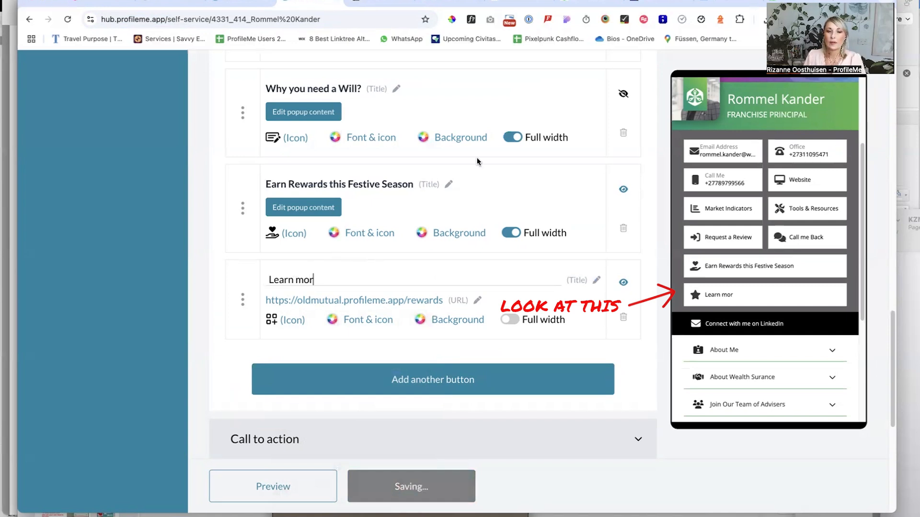
{"action": "type", "text": "e about rewards"}
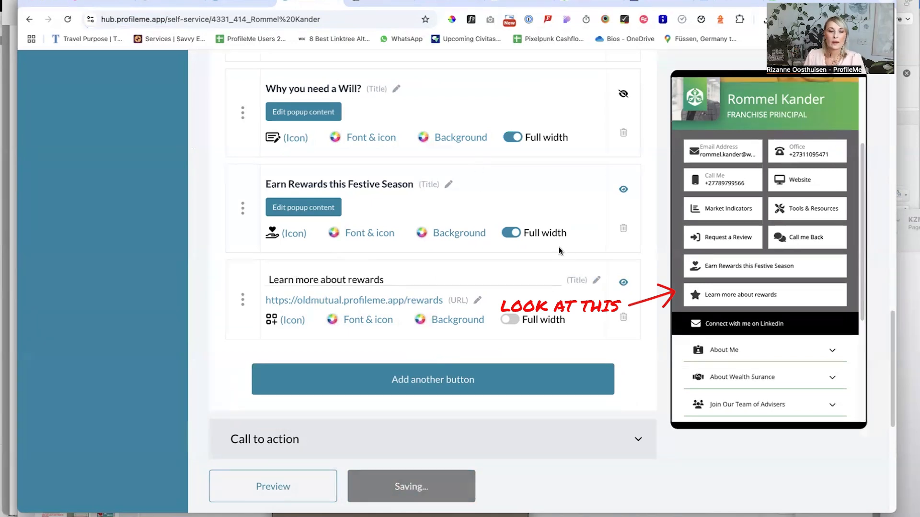
Give the "Learn more about rewards" button a magenta background, #e521e5, and hide the button from the profile
{"action": "left_click", "coordinate": [419, 320]}
{"action": "left_click", "coordinate": [519, 371]}
{"action": "left_click", "coordinate": [520, 477]}
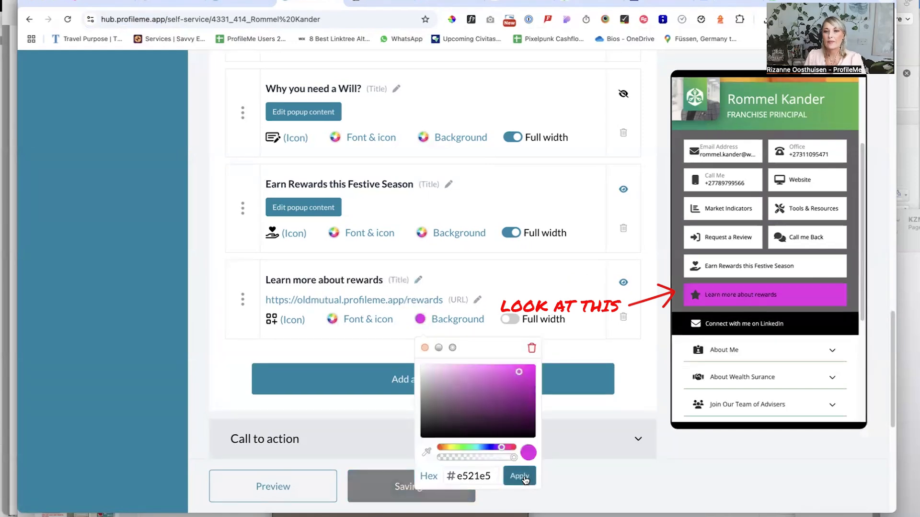
{"action": "left_click", "coordinate": [623, 282]}
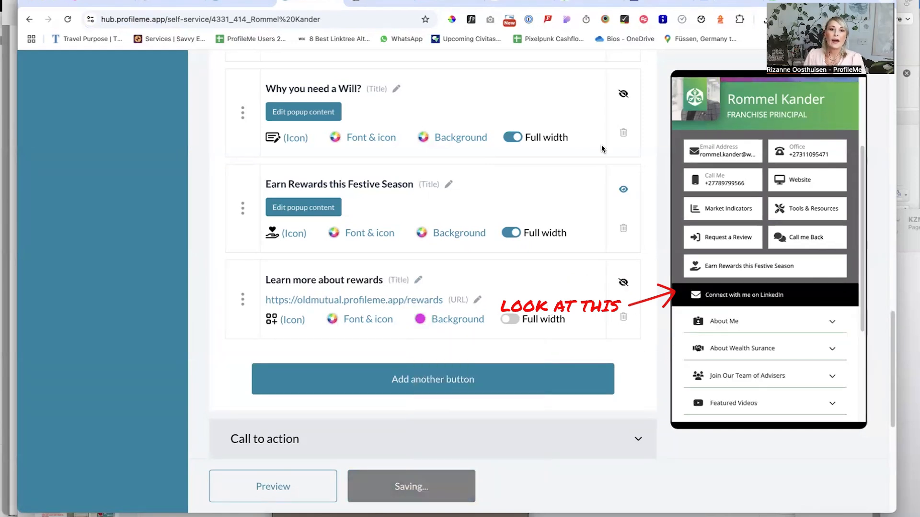
Review the popup content of the visible "Earn Rewards this Festive Season" button and close it
{"action": "left_click", "coordinate": [402, 385]}
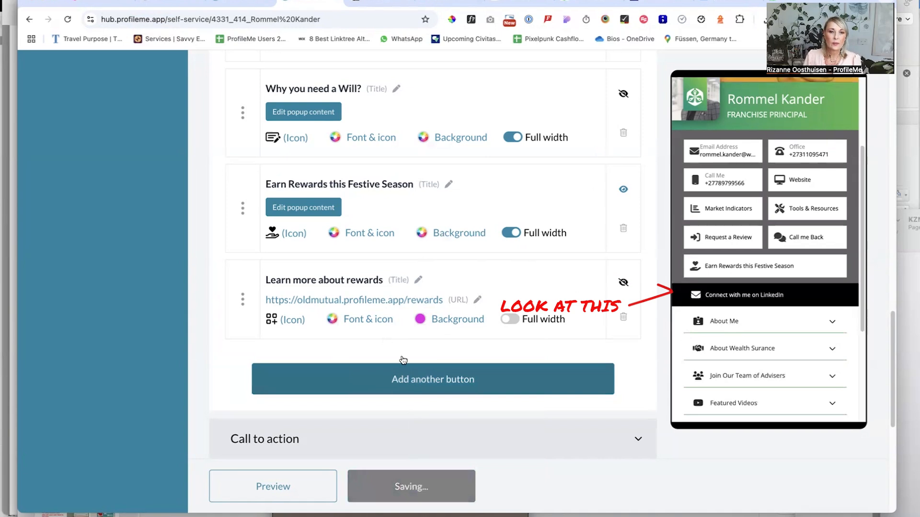
{"action": "left_click", "coordinate": [312, 208]}
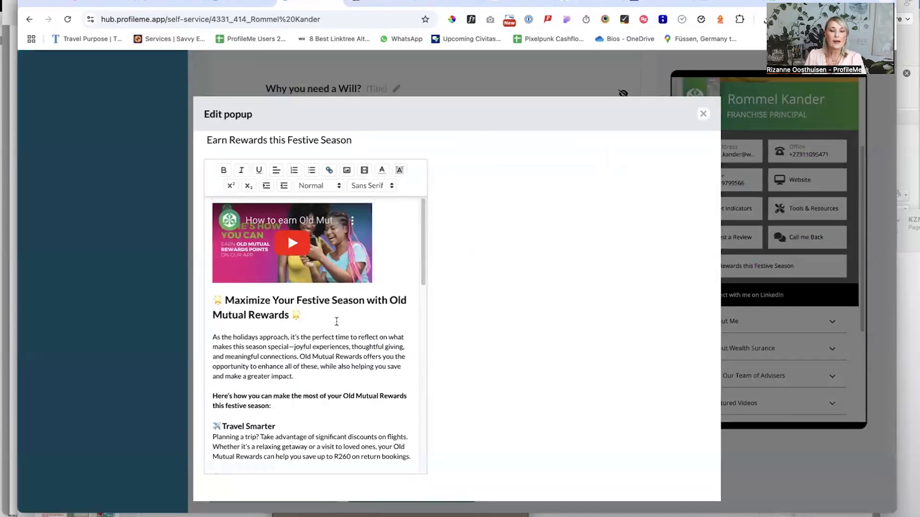
{"action": "scroll", "coordinate": [340, 314], "scroll_direction": "down", "scroll_amount": 6}
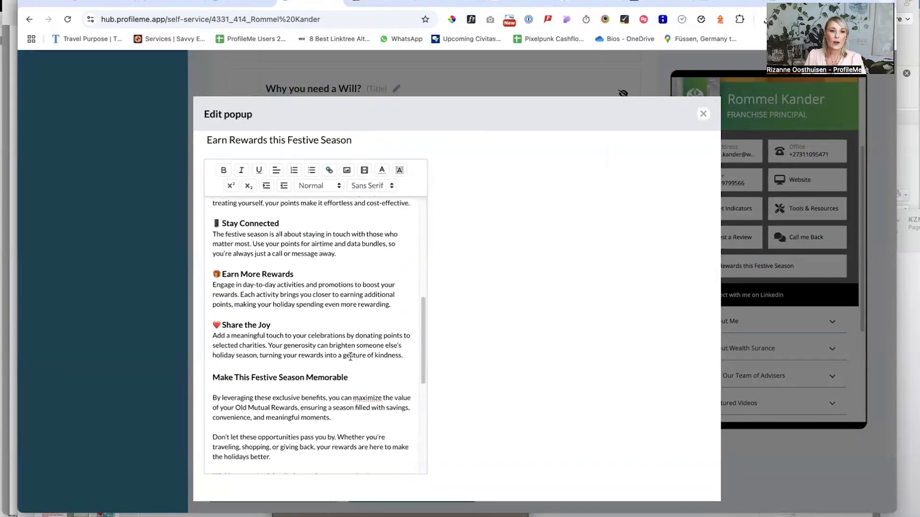
{"action": "scroll", "coordinate": [349, 357], "scroll_direction": "up", "scroll_amount": 6}
{"action": "left_click", "coordinate": [703, 113]}
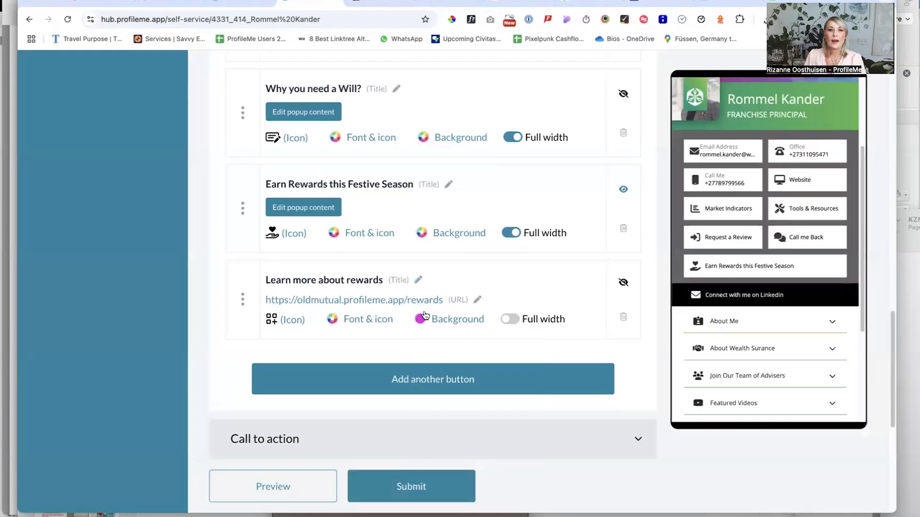
Add a new pop-up button below the "Learn more about rewards" button
{"action": "left_click", "coordinate": [383, 379]}
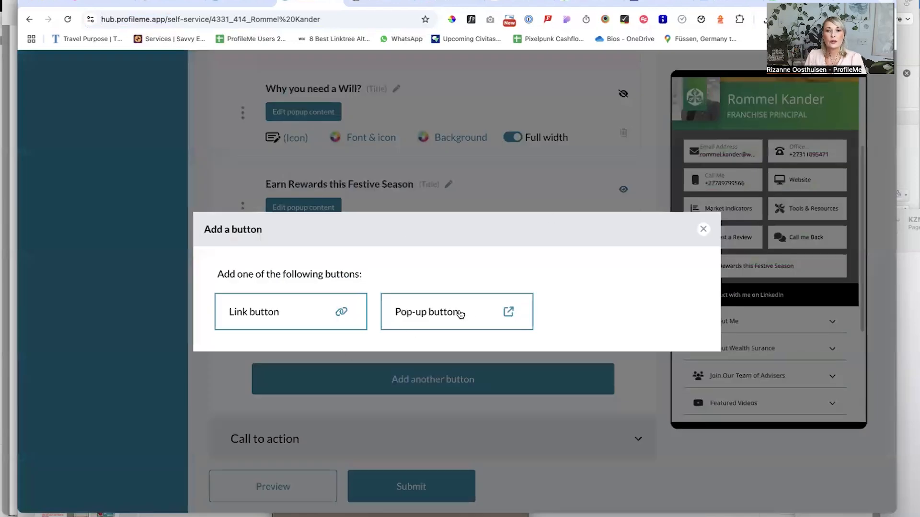
{"action": "left_click", "coordinate": [457, 310]}
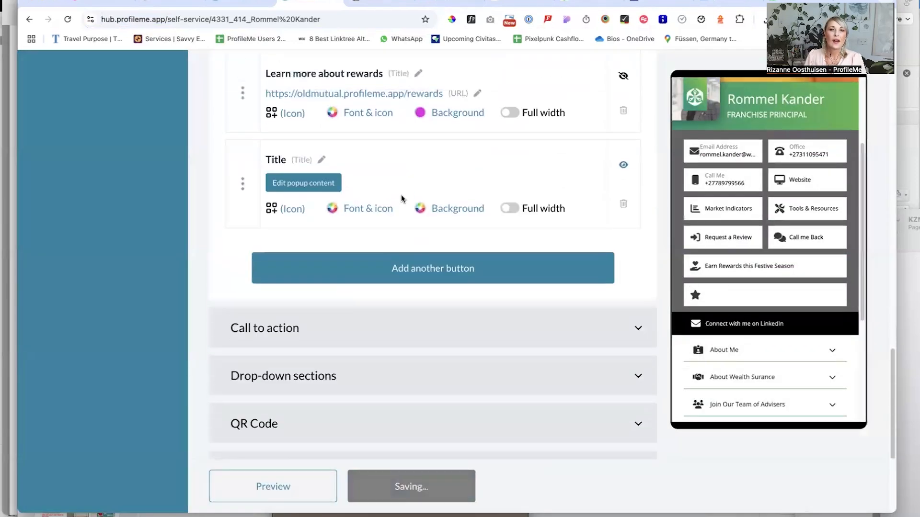
Copy the title "Earn Rewards this Festive Season" from the existing pop-up button to the new one, and hide the existing button
{"action": "scroll", "coordinate": [401, 197], "scroll_direction": "up", "scroll_amount": 5}
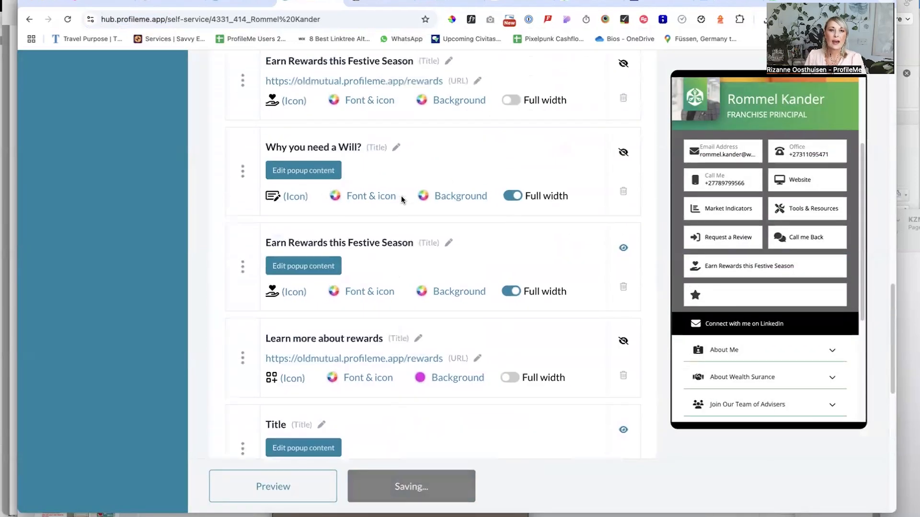
{"action": "left_click", "coordinate": [437, 240]}
{"action": "left_click_drag", "start_coordinate": [438, 239], "coordinate": [106, 228]}
{"action": "key", "text": "ctrl+c"}
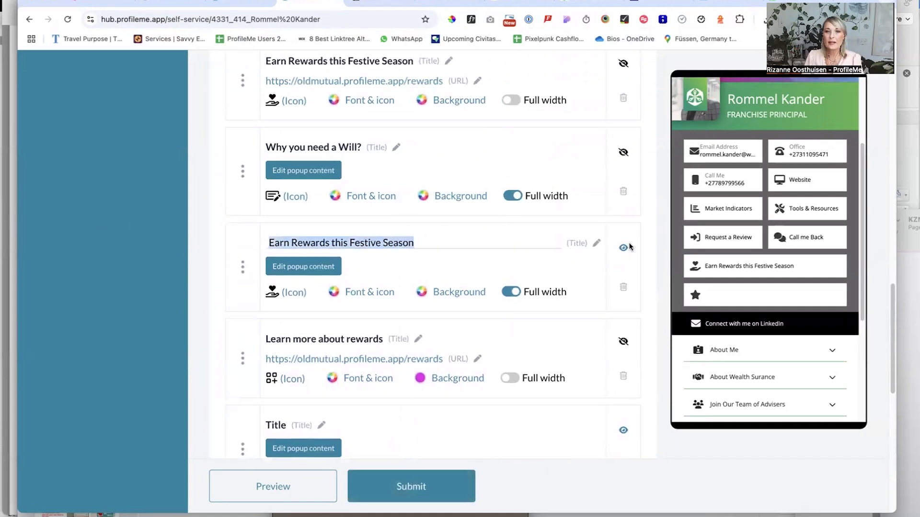
{"action": "key", "text": "Return"}
{"action": "scroll", "coordinate": [407, 242], "scroll_direction": "down", "scroll_amount": 4}
{"action": "left_click", "coordinate": [309, 240]}
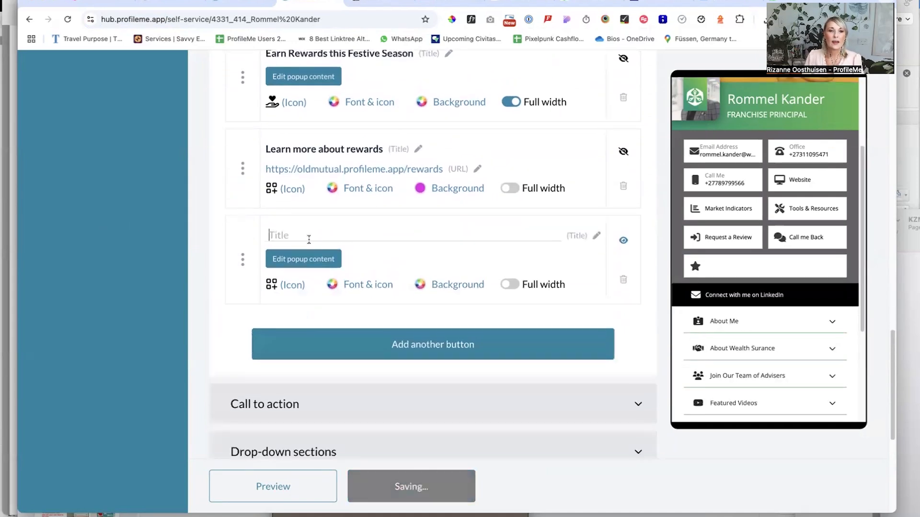
{"action": "key", "text": "ctrl+v"}
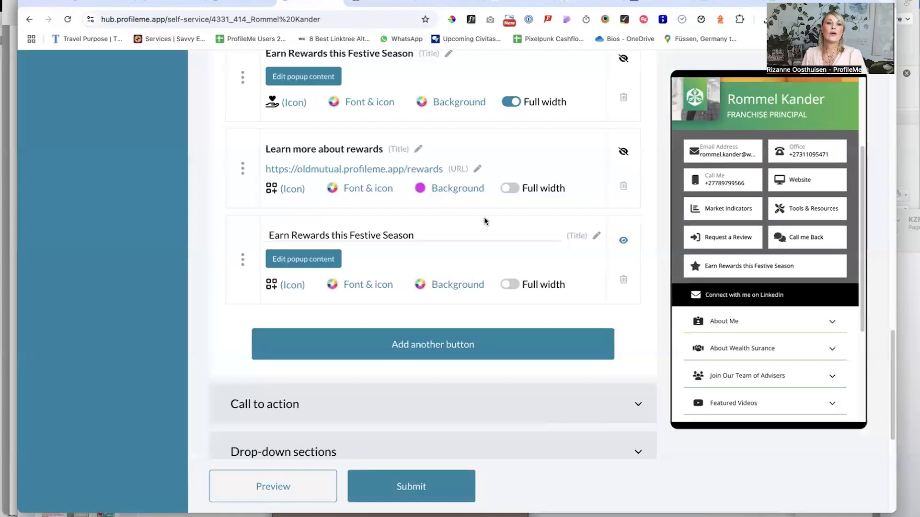
Set the new pop-up button's background to the green #54b251 sampled from the profile preview's header
{"action": "left_click", "coordinate": [420, 284]}
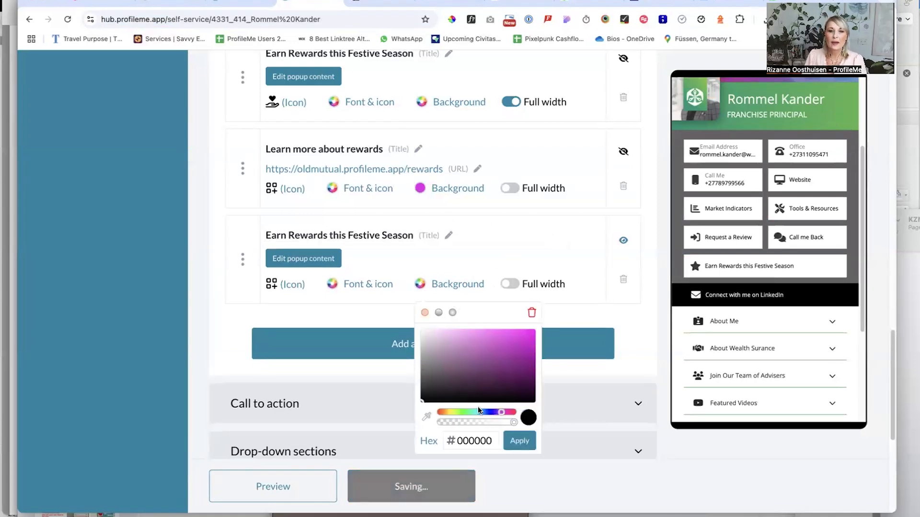
{"action": "left_click", "coordinate": [426, 416]}
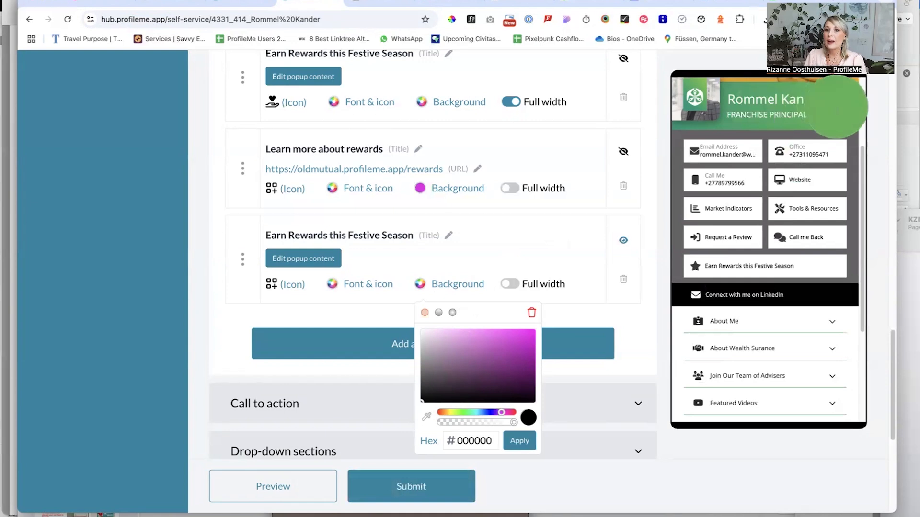
{"action": "left_click", "coordinate": [836, 110]}
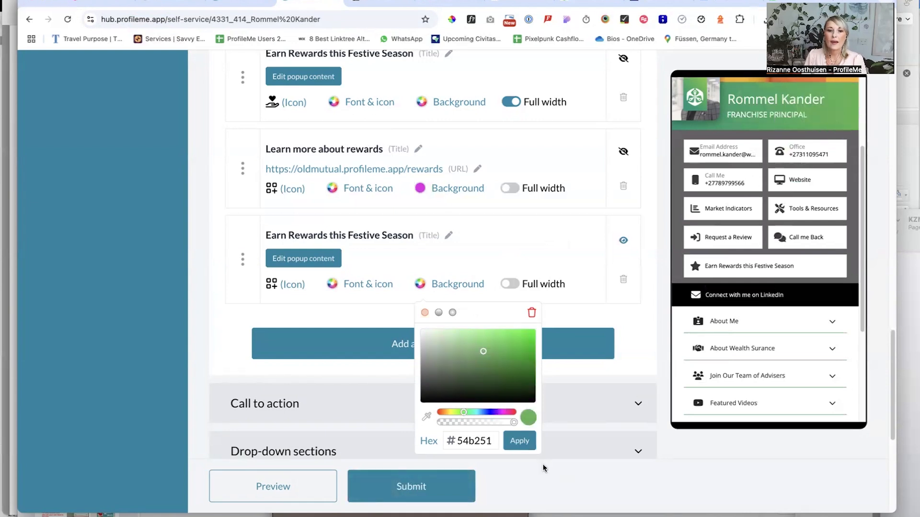
{"action": "left_click", "coordinate": [526, 442]}
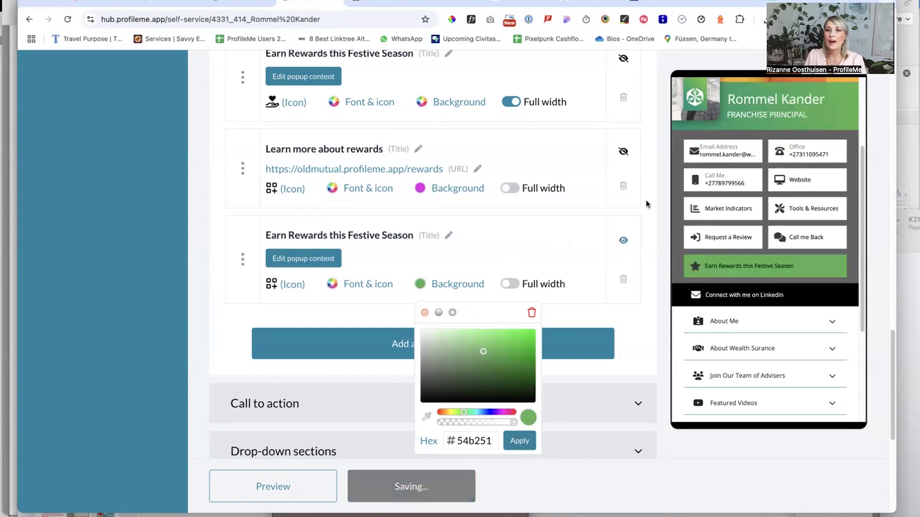
Set the new pop-up button's font and icon colour to white, #ffffff, and choose the hand-holding-heart icon
{"action": "left_click", "coordinate": [332, 284]}
{"action": "left_click", "coordinate": [333, 331]}
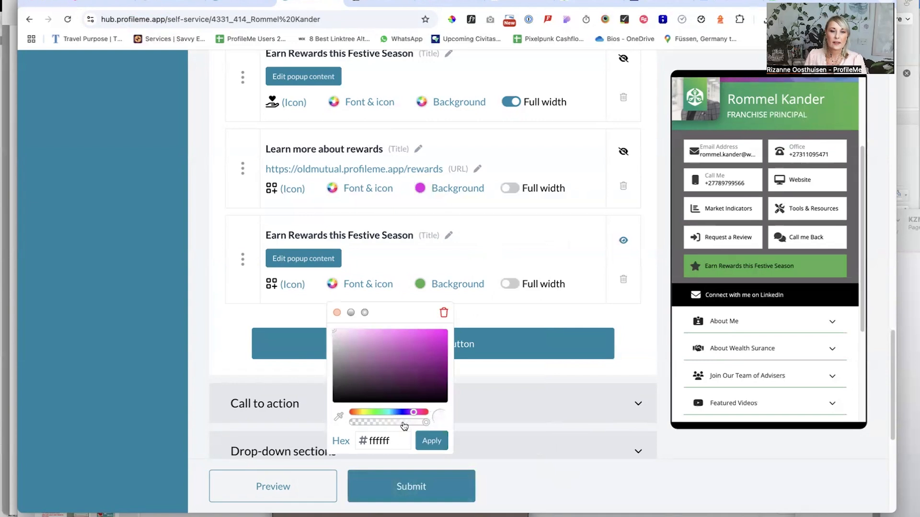
{"action": "left_click", "coordinate": [433, 442]}
{"action": "left_click", "coordinate": [275, 286]}
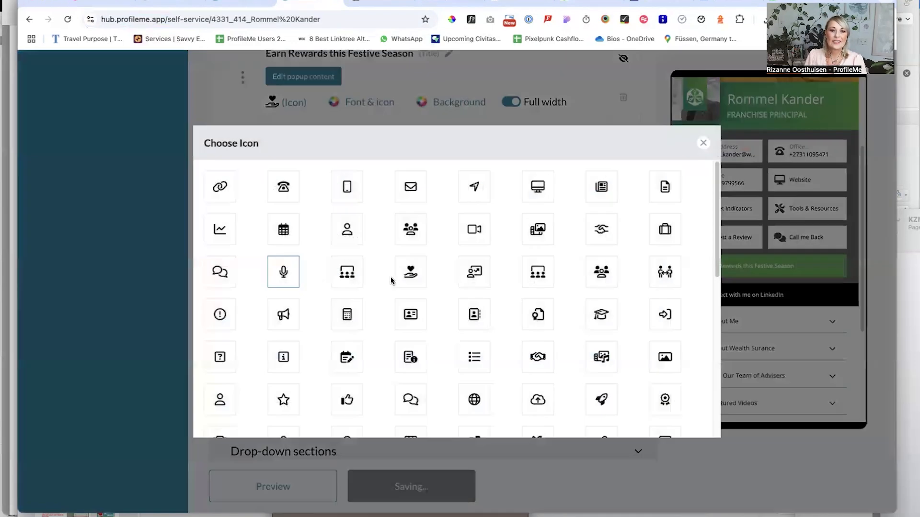
{"action": "left_click", "coordinate": [418, 273]}
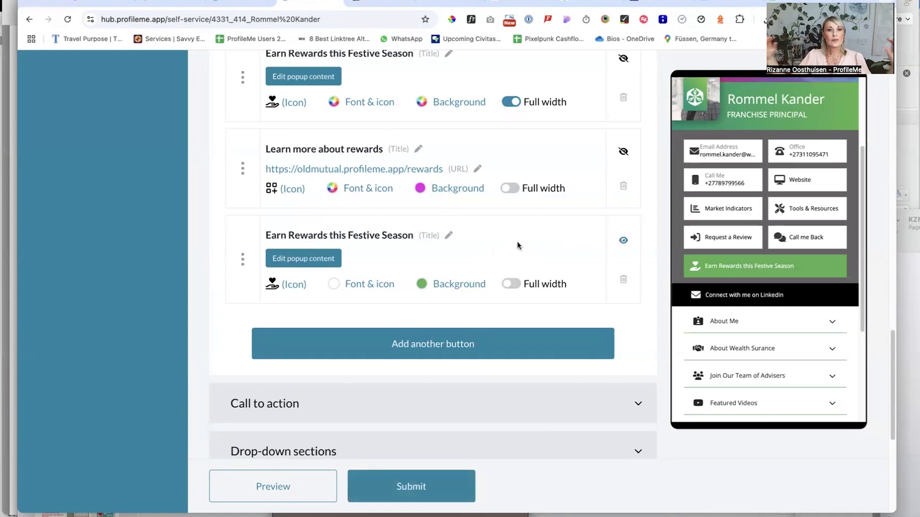
Embed the YouTube video "How to earn Old Mutual Rewards points on the Old Mutual App" in the new green pop-up button's content
{"action": "left_click", "coordinate": [300, 259]}
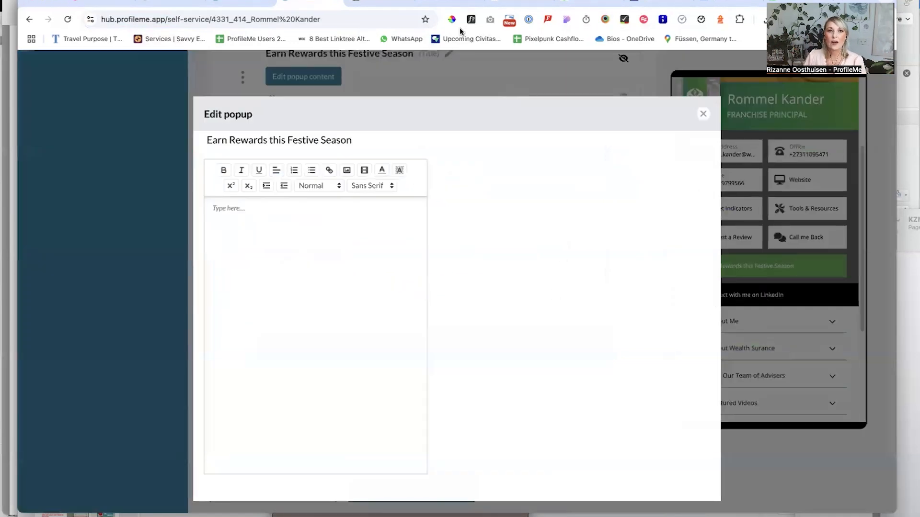
{"action": "left_click", "coordinate": [450, 3]}
{"action": "left_click", "coordinate": [202, 19]}
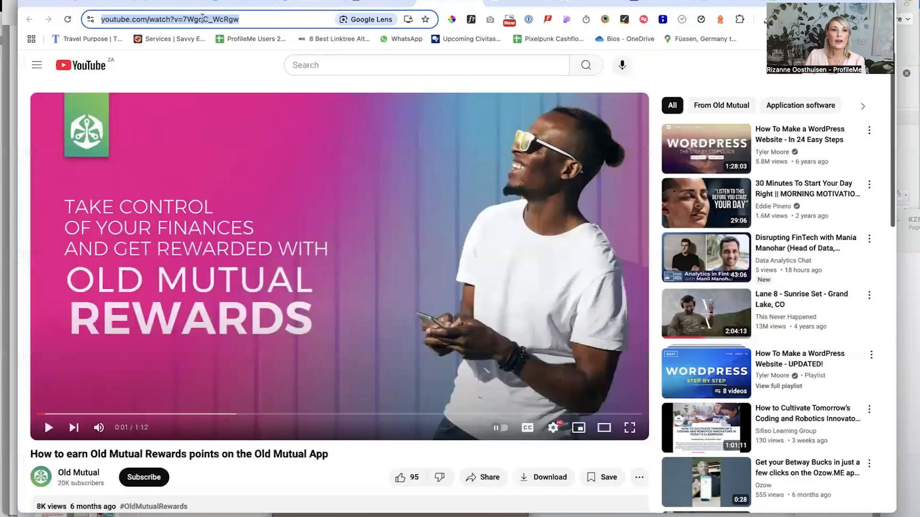
{"action": "right_click", "coordinate": [149, 20]}
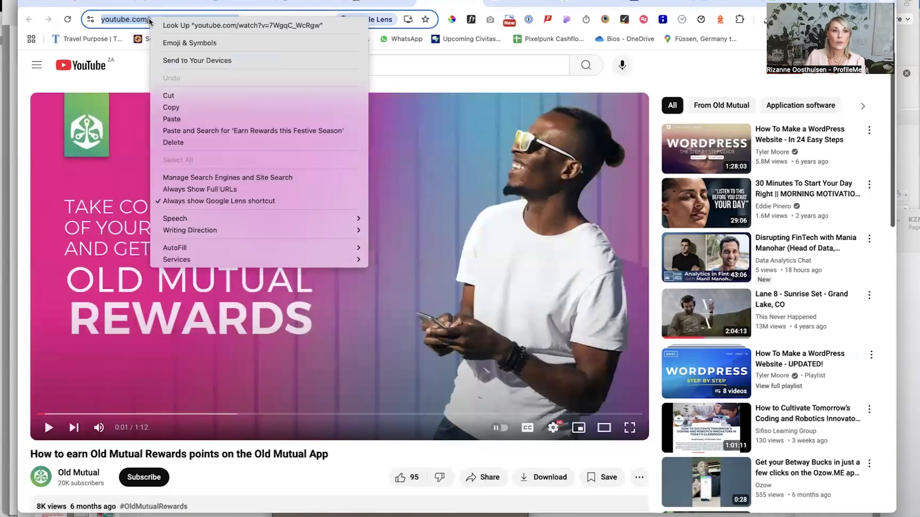
{"action": "left_click", "coordinate": [200, 109]}
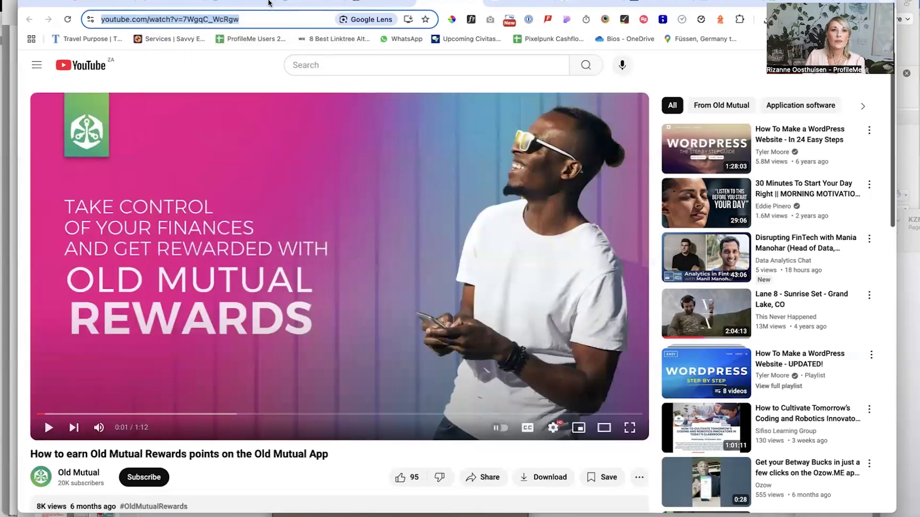
{"action": "left_click", "coordinate": [232, 3]}
{"action": "left_click", "coordinate": [298, 2]}
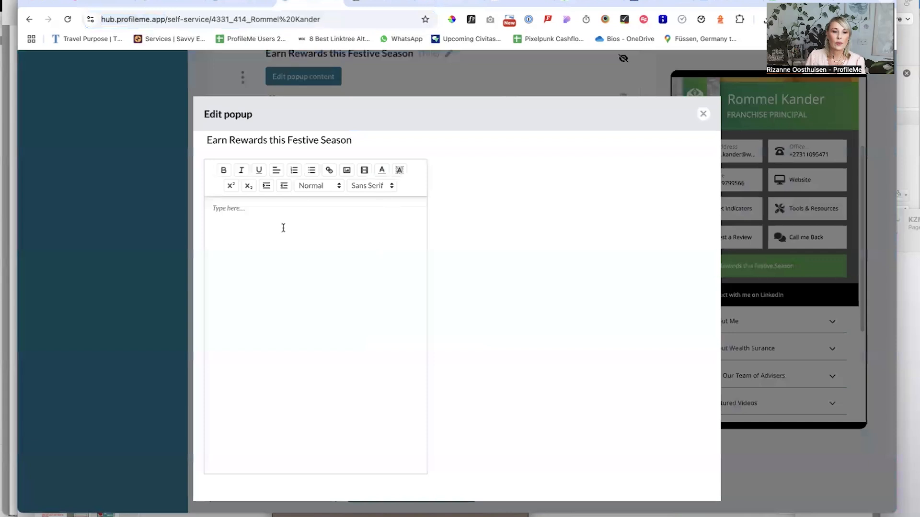
{"action": "right_click", "coordinate": [221, 209]}
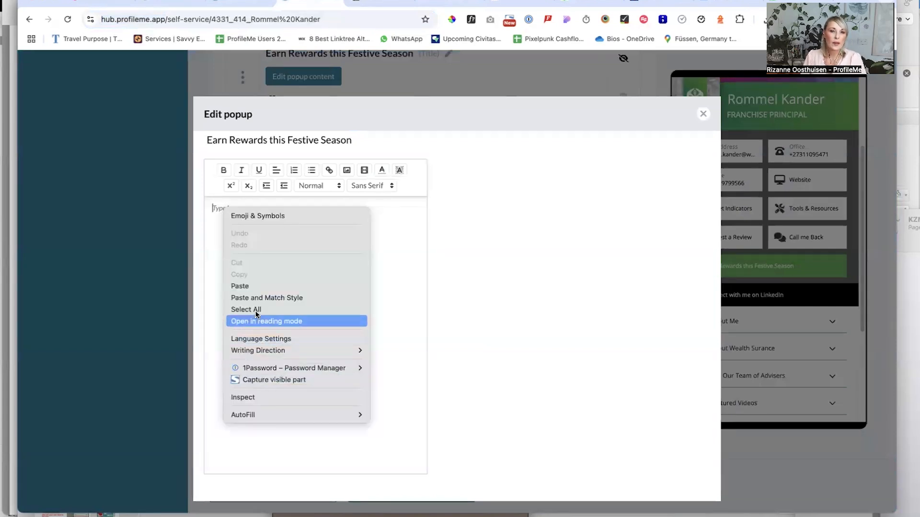
{"action": "left_click", "coordinate": [248, 286]}
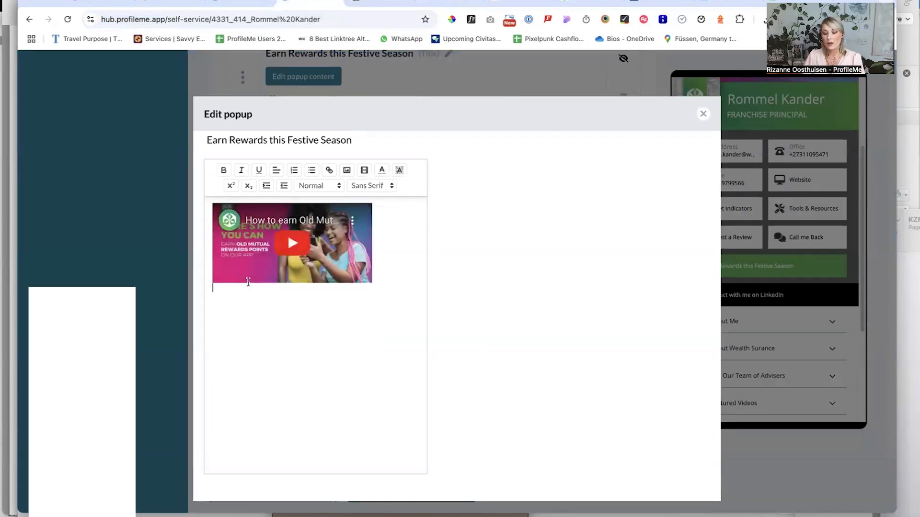
Copy the festive-season Old Mutual Rewards article from ChatGPT into the pop-up content below the video
{"action": "left_click", "coordinate": [520, 4]}
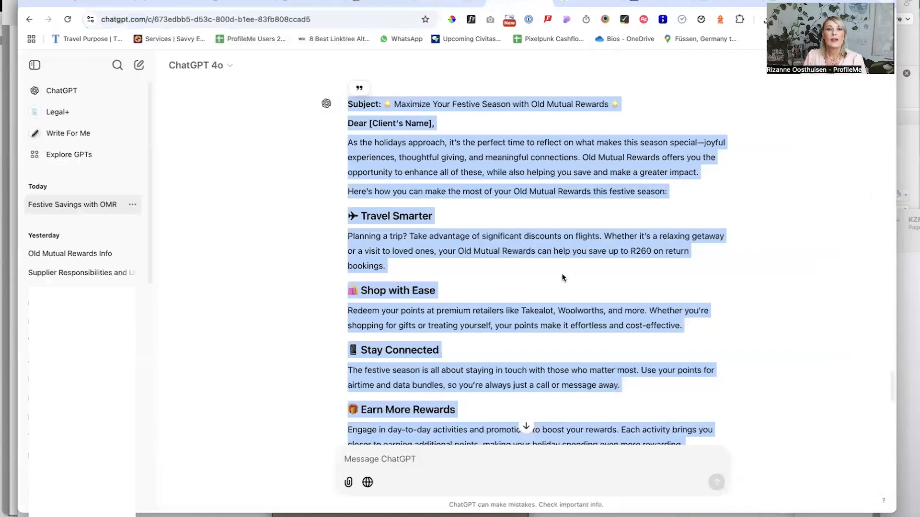
{"action": "scroll", "coordinate": [580, 264], "scroll_direction": "up", "scroll_amount": 2}
{"action": "scroll", "coordinate": [580, 264], "scroll_direction": "down", "scroll_amount": 5}
{"action": "scroll", "coordinate": [580, 264], "scroll_direction": "down", "scroll_amount": 3}
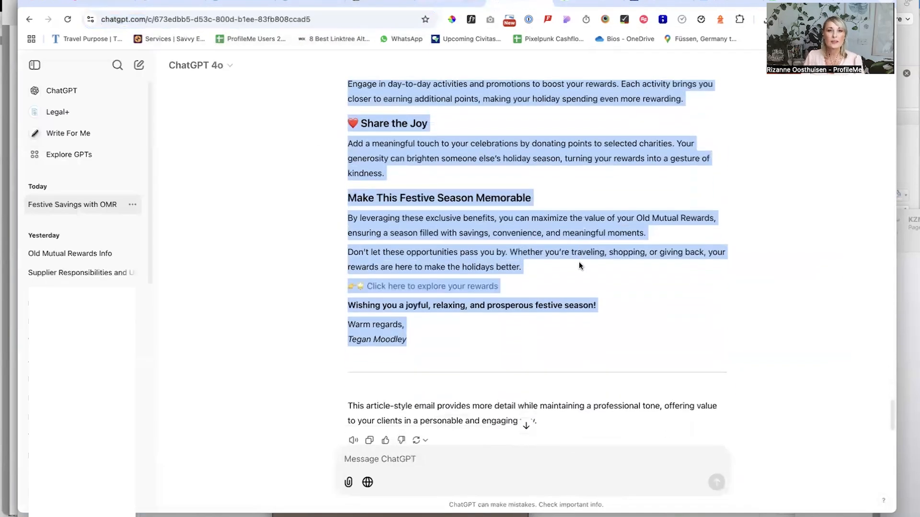
{"action": "right_click", "coordinate": [445, 212]}
{"action": "left_click", "coordinate": [467, 231]}
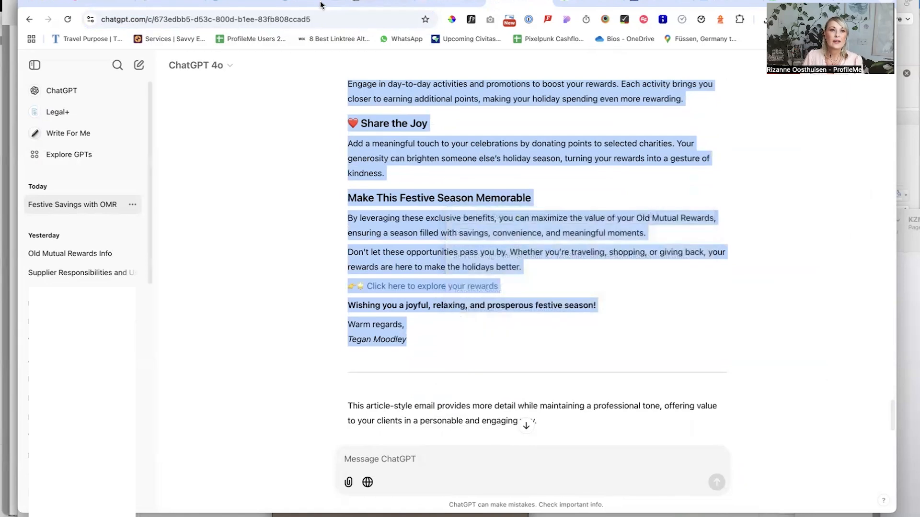
{"action": "left_click", "coordinate": [259, 3]}
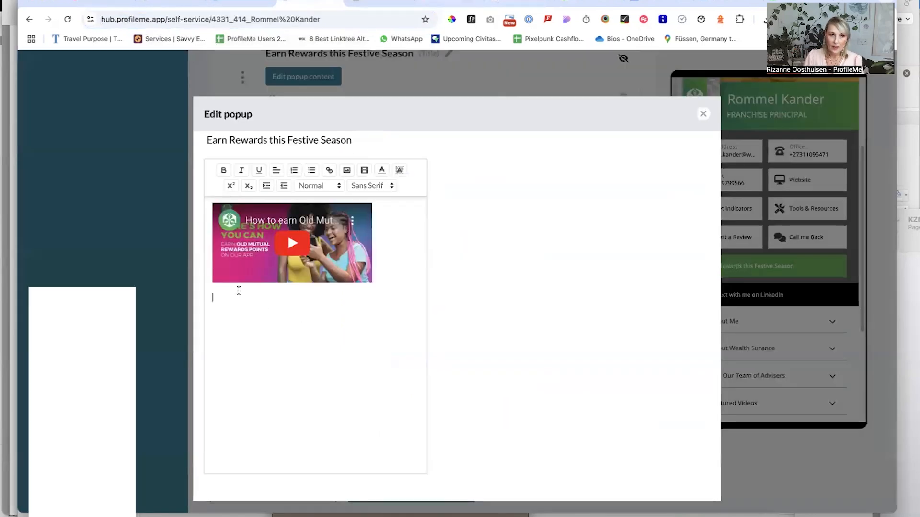
{"action": "right_click", "coordinate": [233, 296]}
{"action": "left_click", "coordinate": [283, 376]}
Remove the "Subject:" label and format the line "Maximize Your Festive Season with Old Mutual Rewards" as a bold, larger heading
{"action": "scroll", "coordinate": [304, 288], "scroll_direction": "up", "scroll_amount": 5}
{"action": "left_click_drag", "start_coordinate": [241, 298], "coordinate": [213, 297]}
{"action": "key", "text": "BackSpace"}
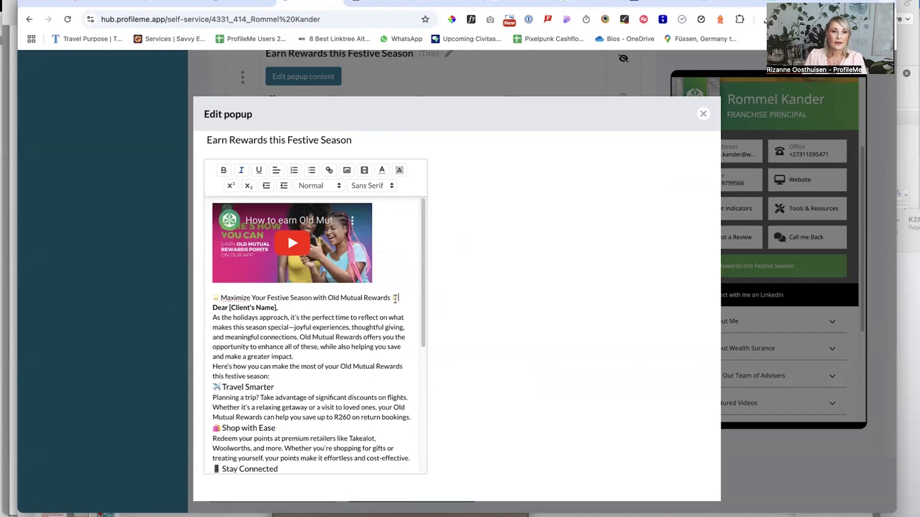
{"action": "left_click_drag", "start_coordinate": [397, 298], "coordinate": [149, 297]}
{"action": "key", "text": "ctrl+b"}
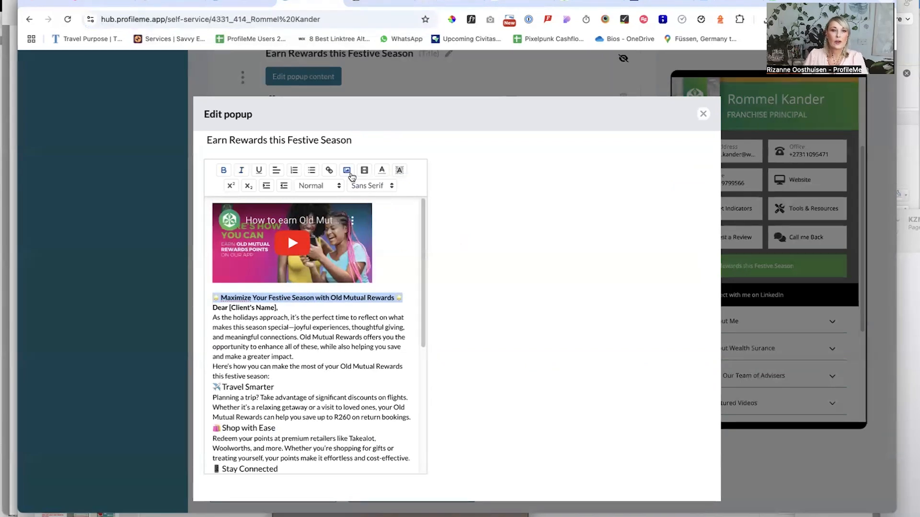
{"action": "left_click", "coordinate": [325, 187]}
{"action": "left_click", "coordinate": [314, 243]}
Replace the "Dear [Client's Name]," greeting with a blank line, and add blank lines around the "Here's how you can make the most" paragraph
{"action": "left_click_drag", "start_coordinate": [281, 327], "coordinate": [190, 330]}
{"action": "key", "text": "Return"}
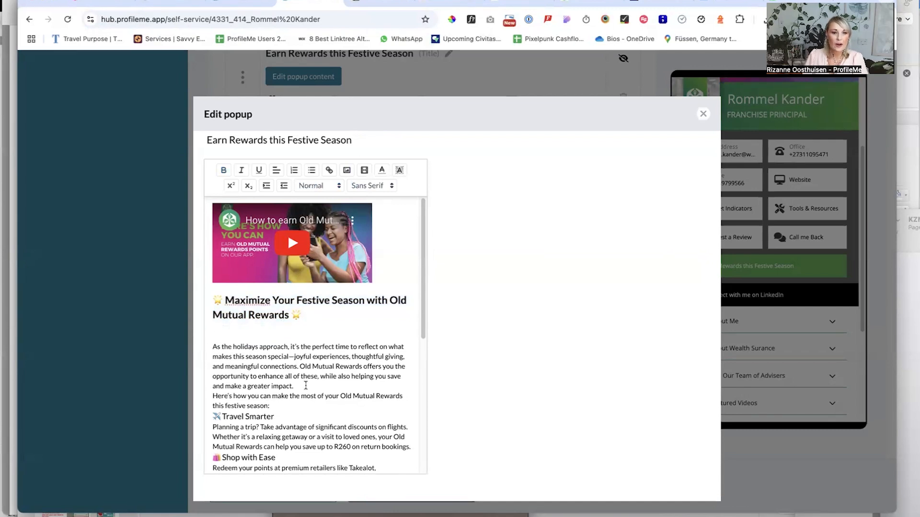
{"action": "key", "text": "Return"}
{"action": "left_click", "coordinate": [287, 417]}
{"action": "key", "text": "Return"}
Insert a blank line above each of the headings Shop with Ease, Stay Connected, Earn More Rewards and Share the Joy
{"action": "scroll", "coordinate": [302, 405], "scroll_direction": "down", "scroll_amount": 3}
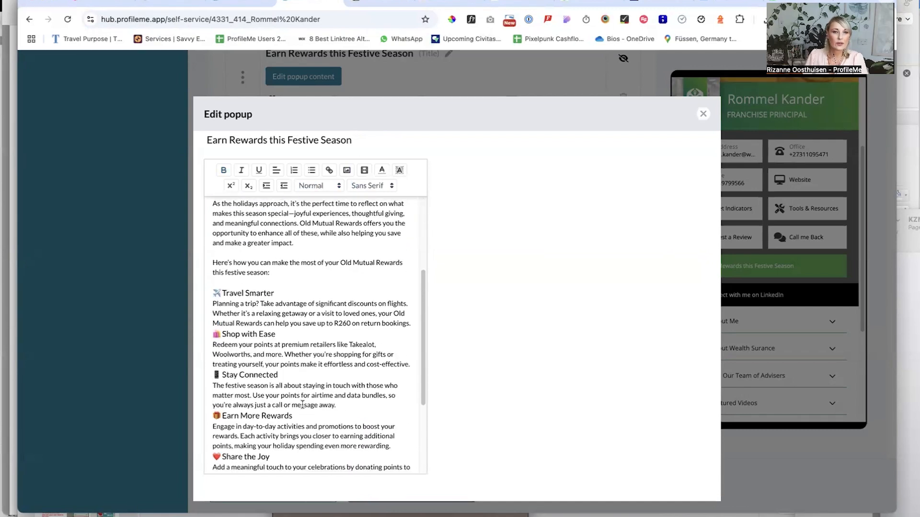
{"action": "left_click", "coordinate": [215, 335]}
{"action": "key", "text": "Return"}
{"action": "left_click", "coordinate": [214, 385]}
{"action": "key", "text": "Return"}
{"action": "scroll", "coordinate": [285, 382], "scroll_direction": "down", "scroll_amount": 3}
{"action": "left_click", "coordinate": [215, 289]}
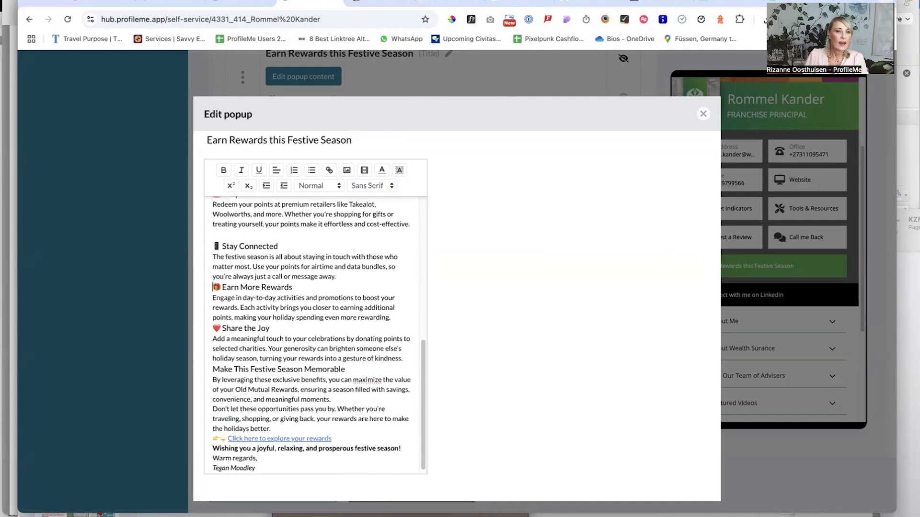
{"action": "key", "text": "Return"}
{"action": "left_click", "coordinate": [214, 338]}
{"action": "key", "text": "Return"}
Insert blank lines above the heading "Make This Festive Season Memorable" and the paragraph starting "Don't let these opportunities pass you by"
{"action": "scroll", "coordinate": [272, 353], "scroll_direction": "down", "scroll_amount": 1}
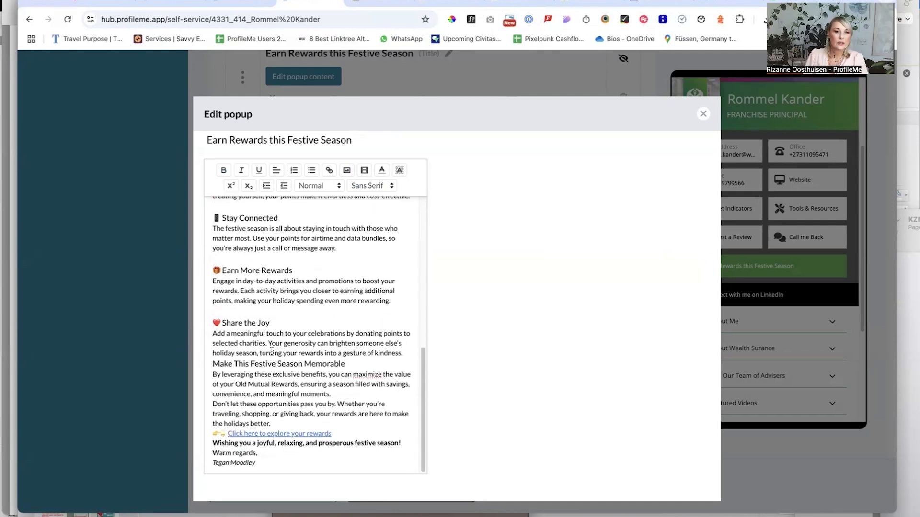
{"action": "left_click", "coordinate": [214, 364]}
{"action": "key", "text": "Return"}
{"action": "scroll", "coordinate": [301, 385], "scroll_direction": "down", "scroll_amount": 1}
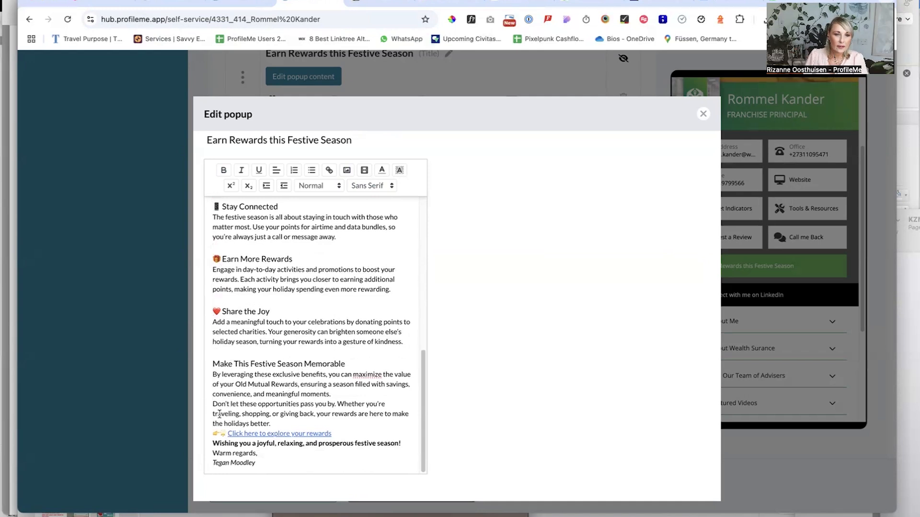
{"action": "left_click", "coordinate": [214, 404]}
{"action": "key", "text": "Return"}
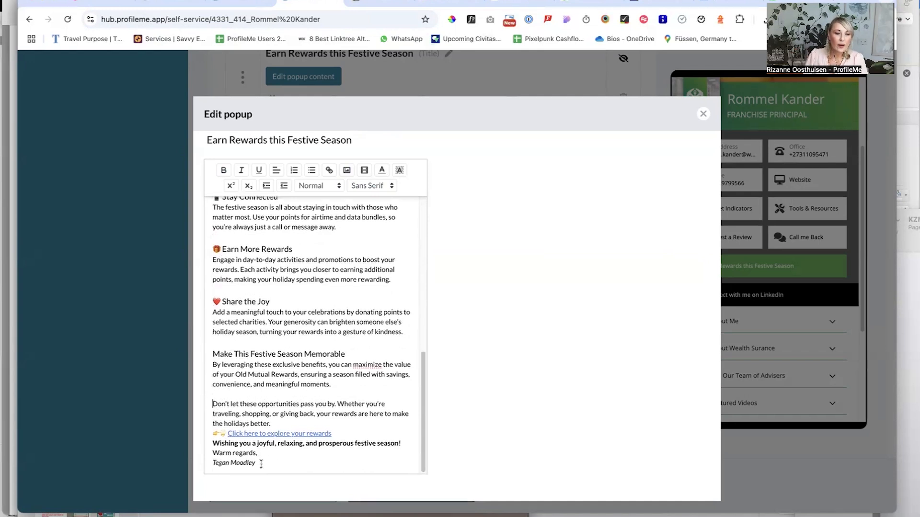
Delete the sign-off and the "Click here to explore your rewards" link, and add a blank line above the closing festive wish
{"action": "left_click_drag", "start_coordinate": [258, 463], "coordinate": [212, 452]}
{"action": "key", "text": "BackSpace"}
{"action": "left_click_drag", "start_coordinate": [333, 453], "coordinate": [174, 459]}
{"action": "key", "text": "BackSpace"}
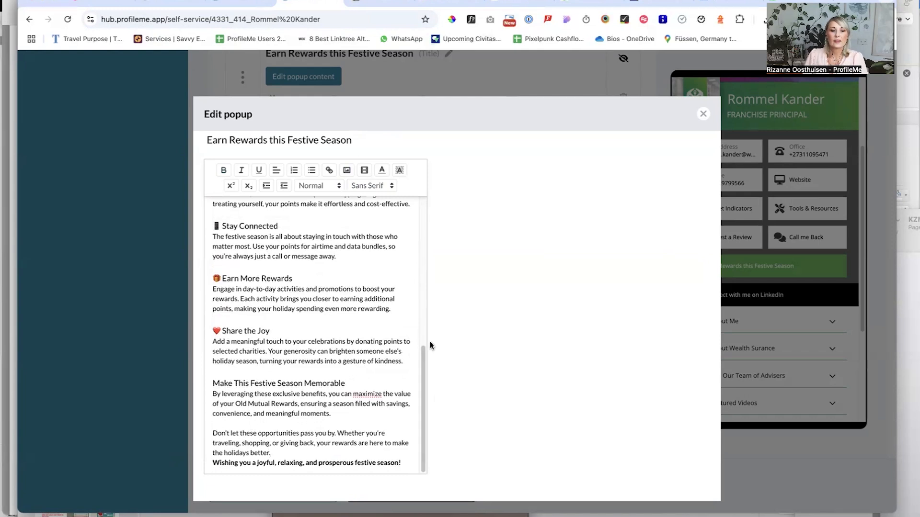
{"action": "key", "text": "Return"}
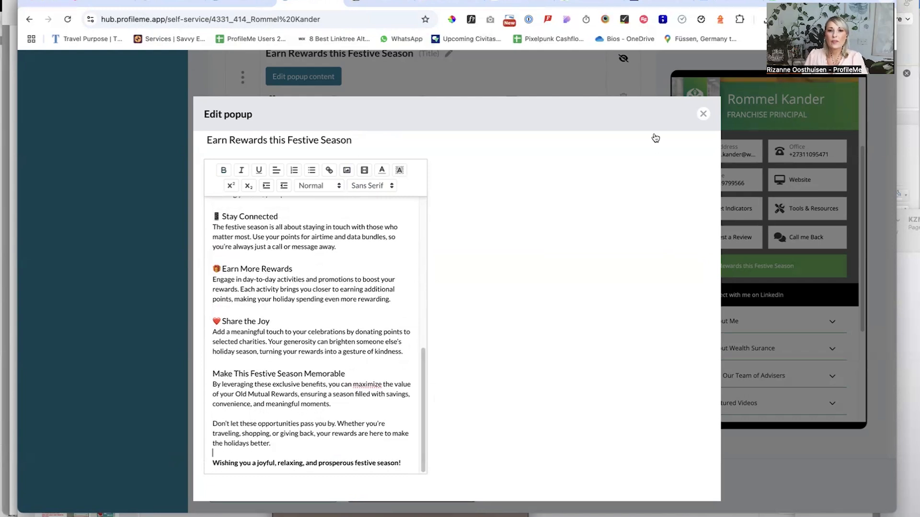
Close the pop-up editor and check the new pop-up's content in the profile preview
{"action": "left_click", "coordinate": [702, 114]}
{"action": "left_click", "coordinate": [767, 266]}
{"action": "scroll", "coordinate": [765, 291], "scroll_direction": "down", "scroll_amount": 10}
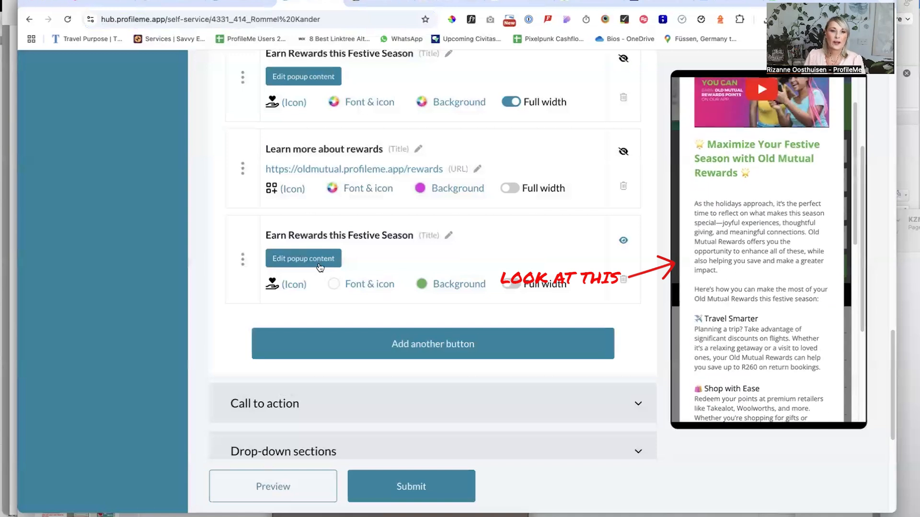
Insert the image 2 (2).jpg from Downloads below the closing festive wish in the new button's pop-up content
{"action": "left_click", "coordinate": [303, 258]}
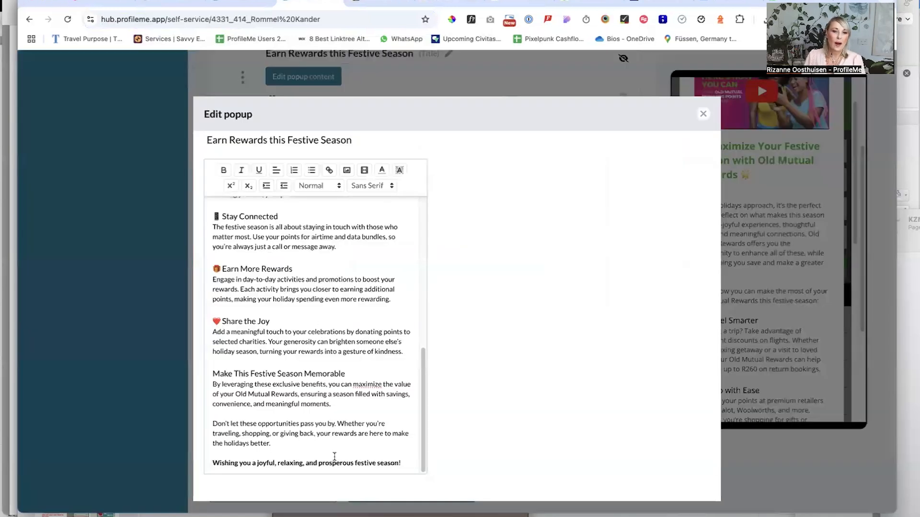
{"action": "key", "text": "Return"}
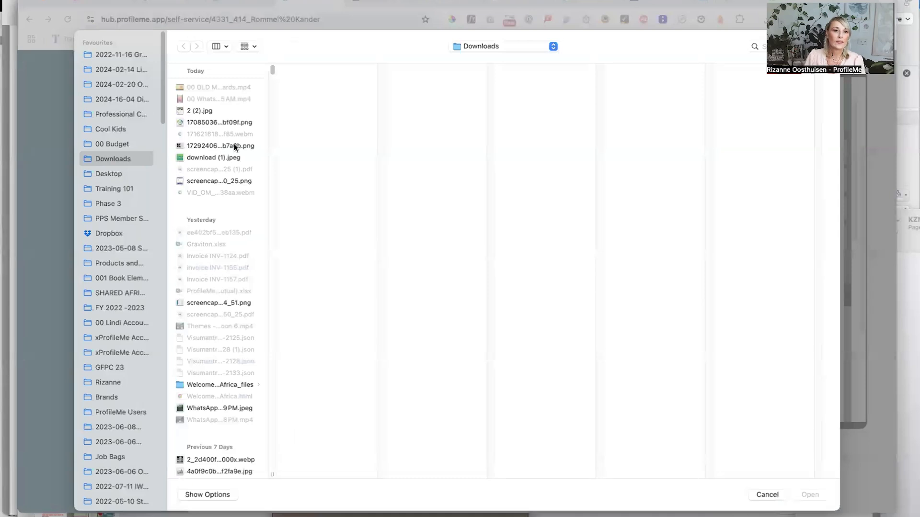
{"action": "left_click", "coordinate": [216, 111]}
{"action": "left_click", "coordinate": [809, 495]}
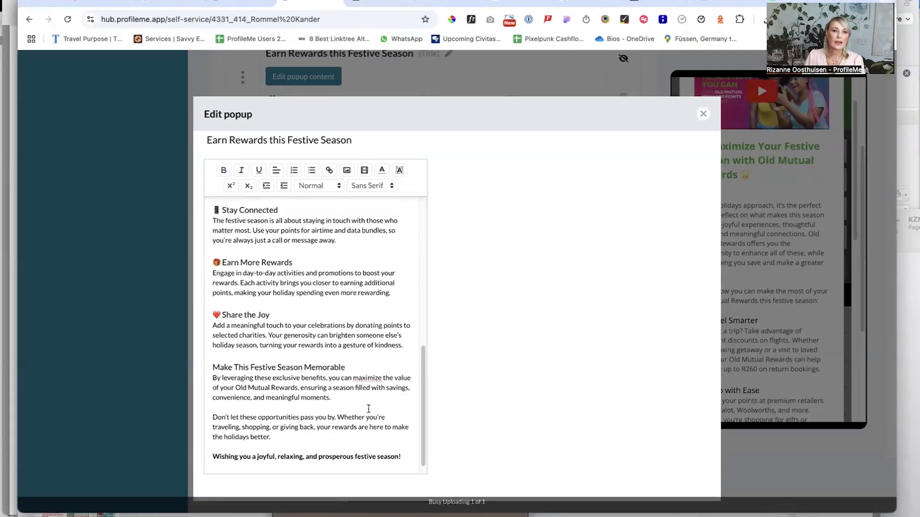
Add the line "CLICK HERE TO LEARN MORE" between the closing festive wish and the inserted image
{"action": "scroll", "coordinate": [369, 405], "scroll_direction": "up", "scroll_amount": 4}
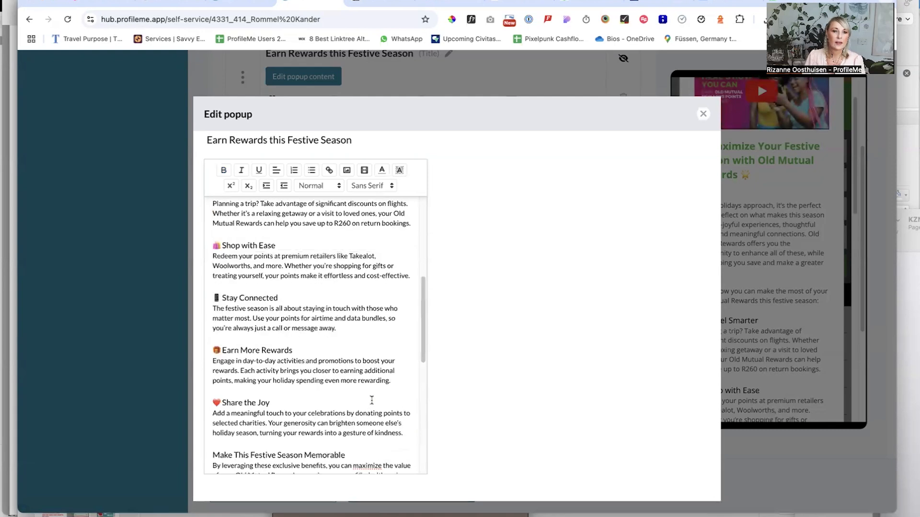
{"action": "scroll", "coordinate": [372, 401], "scroll_direction": "down", "scroll_amount": 3}
{"action": "left_click", "coordinate": [413, 414]}
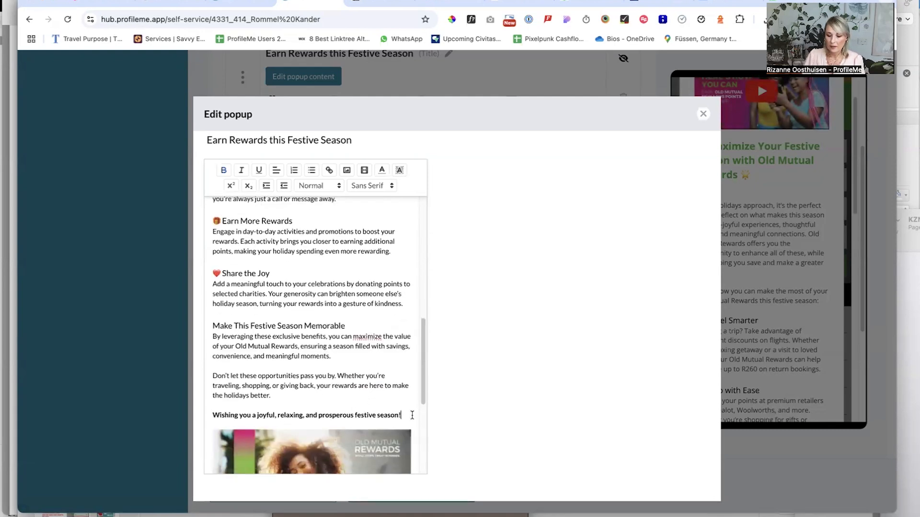
{"action": "key", "text": "Return"}
{"action": "type", "text": "CLICK"}
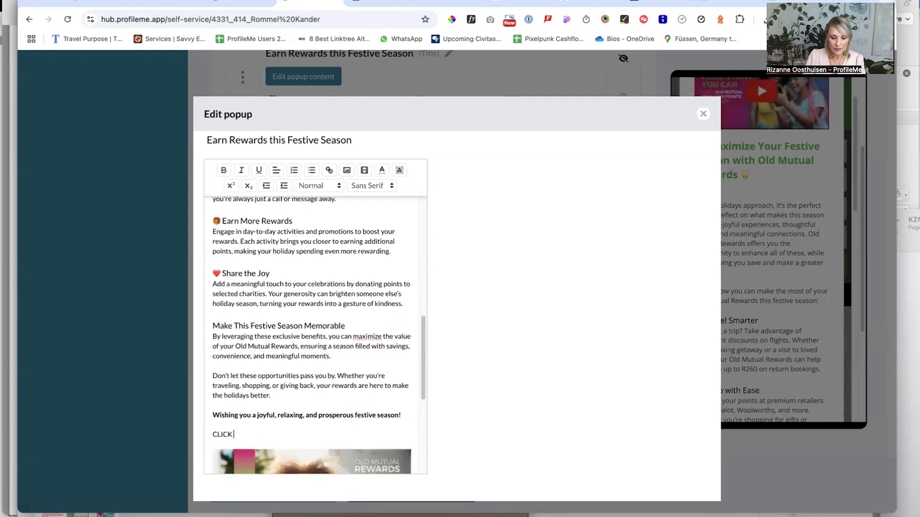
{"action": "type", "text": " HERE TO LEARN MORE"}
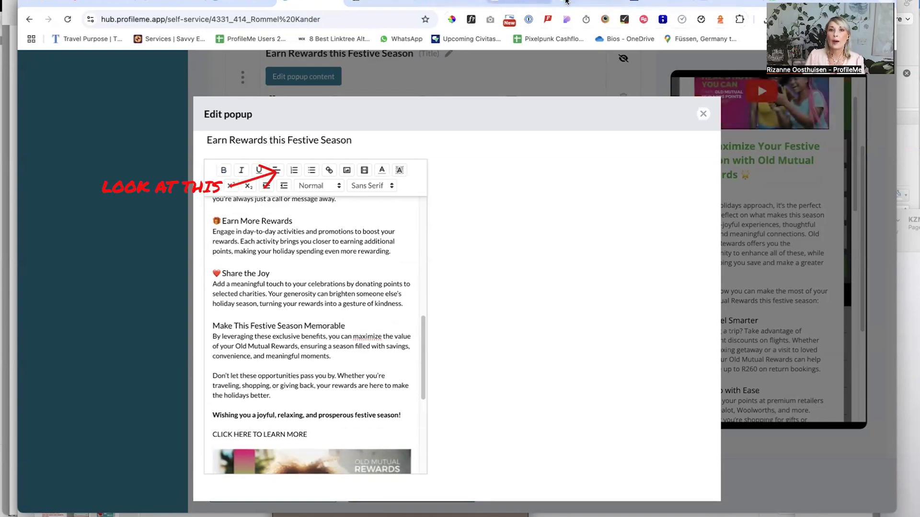
{"action": "left_click", "coordinate": [599, 3]}
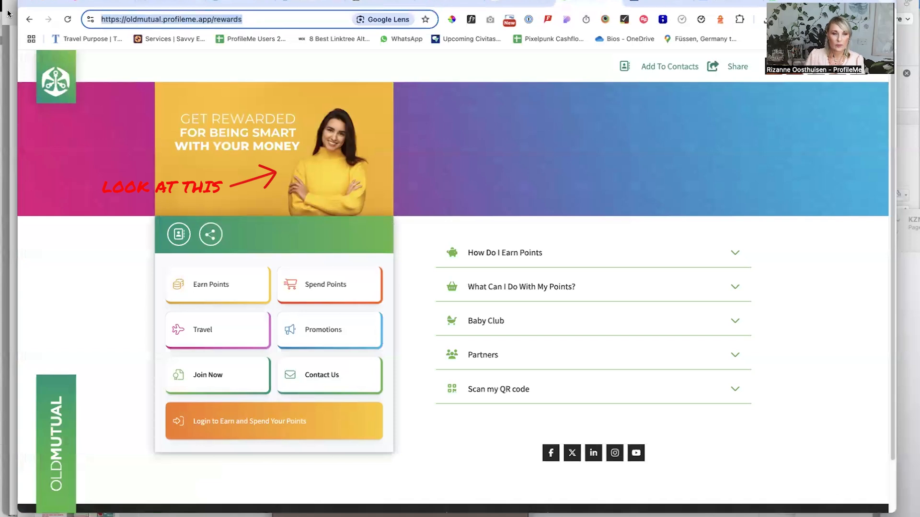
{"action": "left_click", "coordinate": [302, 5]}
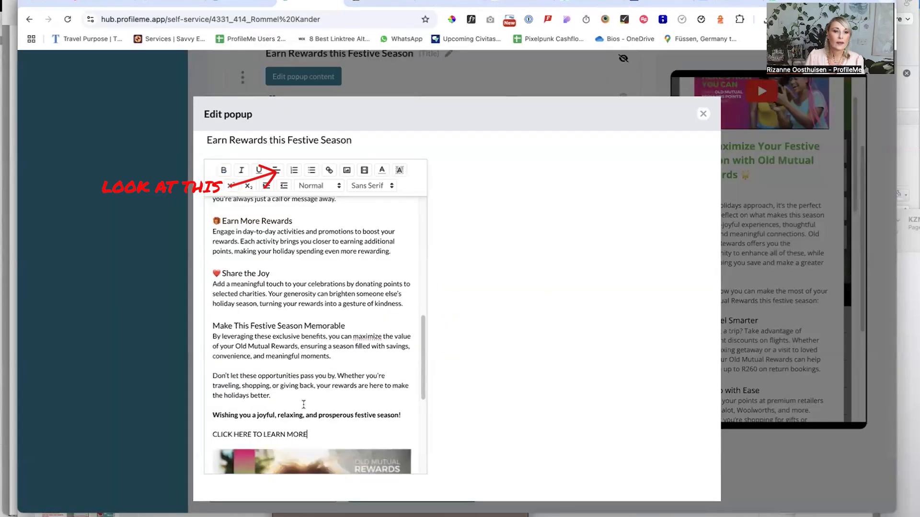
{"action": "left_click_drag", "start_coordinate": [316, 434], "coordinate": [201, 437]}
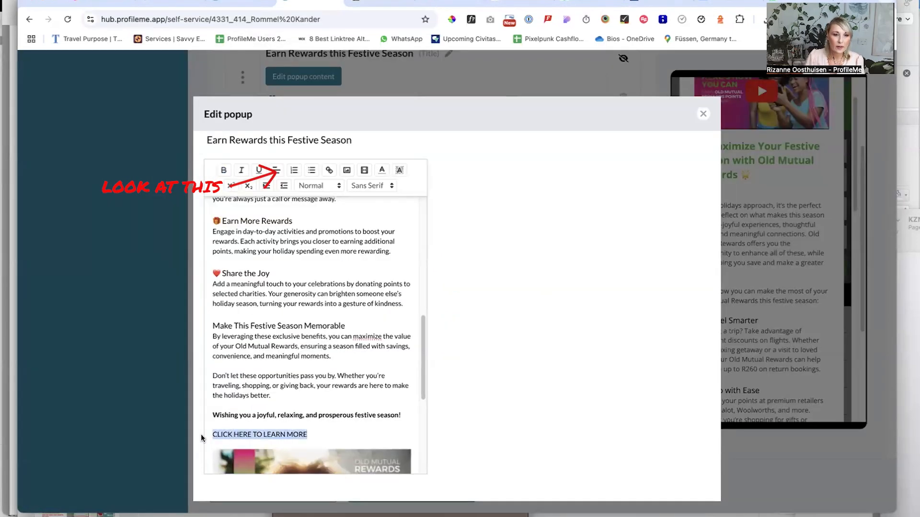
{"action": "left_click", "coordinate": [331, 171]}
{"action": "key", "text": "ctrl+v"}
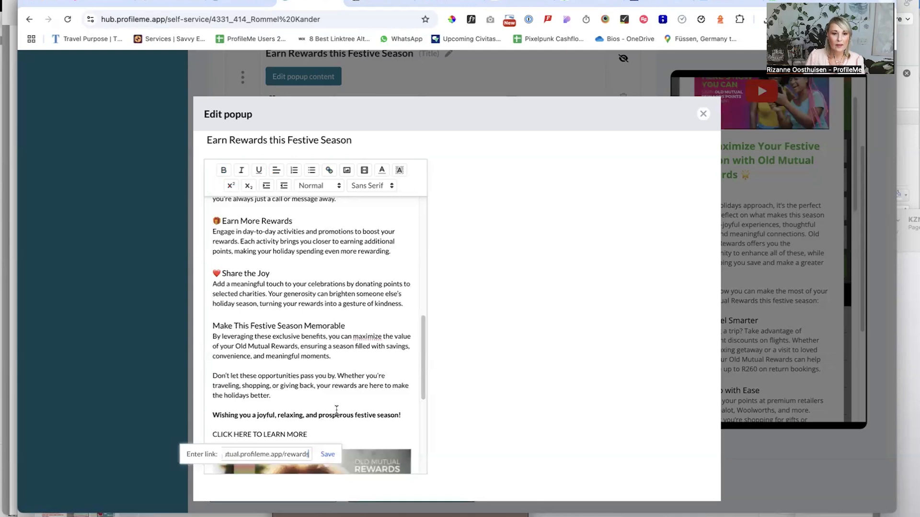
{"action": "left_click", "coordinate": [335, 455]}
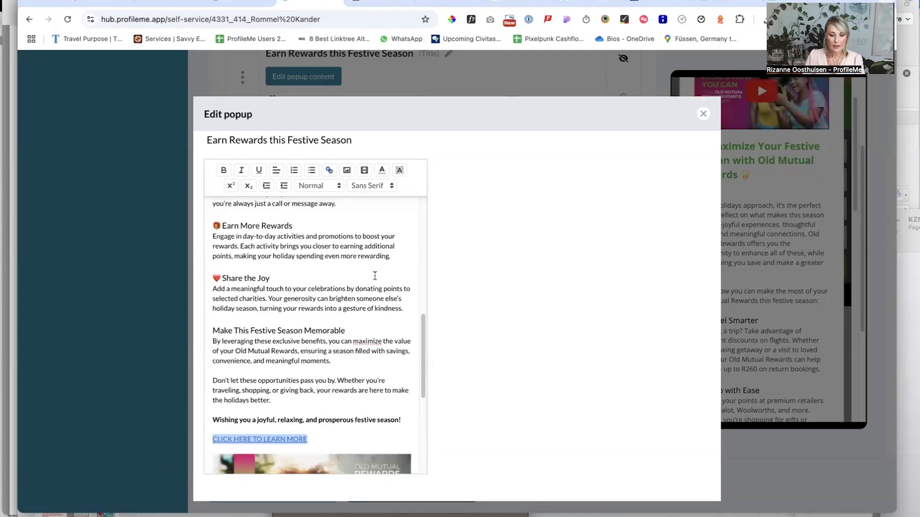
{"action": "left_click", "coordinate": [702, 114]}
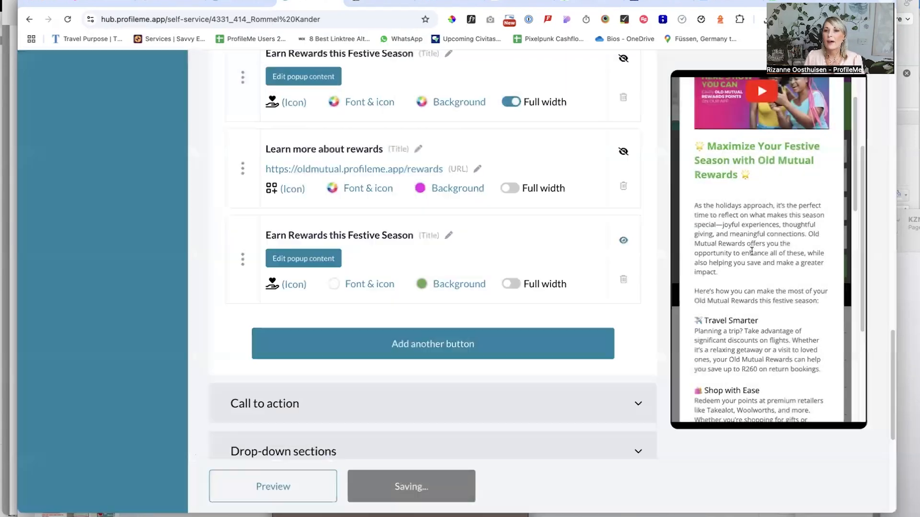
Close the stacked pop-ups in the profile preview, reopen the festive rewards pop-up and test its "CLICK HERE TO LEARN MORE" link
{"action": "left_click", "coordinate": [832, 102]}
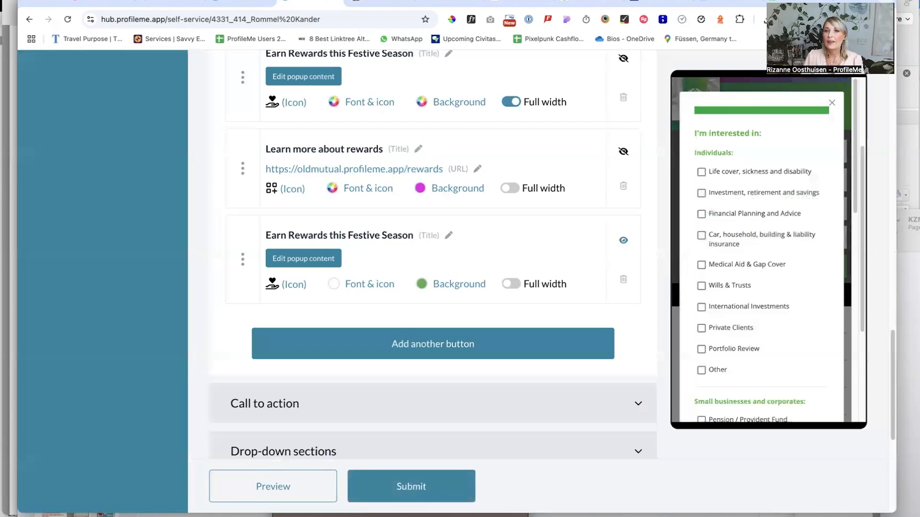
{"action": "left_click", "coordinate": [833, 103]}
{"action": "left_click", "coordinate": [832, 106]}
{"action": "left_click", "coordinate": [832, 105]}
{"action": "left_click", "coordinate": [832, 105]}
{"action": "left_click", "coordinate": [735, 270]}
{"action": "scroll", "coordinate": [774, 355], "scroll_direction": "down", "scroll_amount": 10}
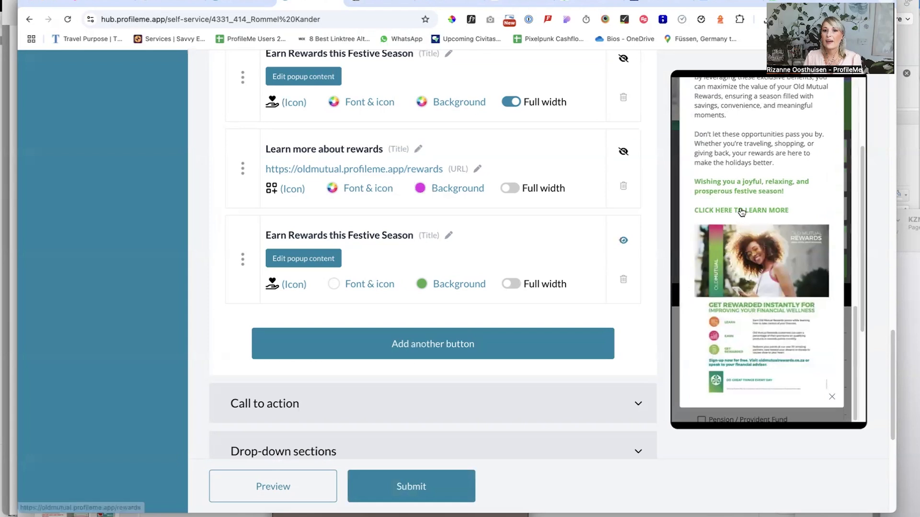
{"action": "left_click", "coordinate": [740, 211]}
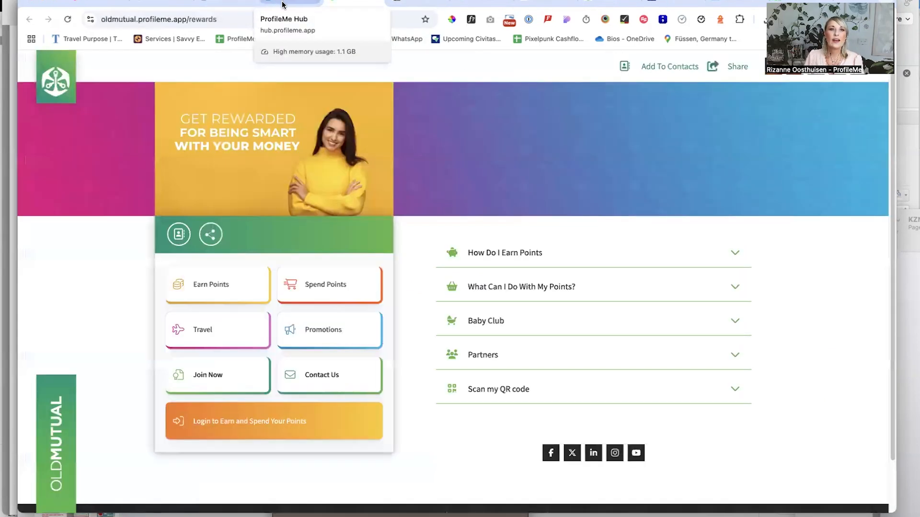
Submit the profile changes in ProfileMe Hub for publishing and reload the live afdsandbox profile page
{"action": "left_click", "coordinate": [417, 5]}
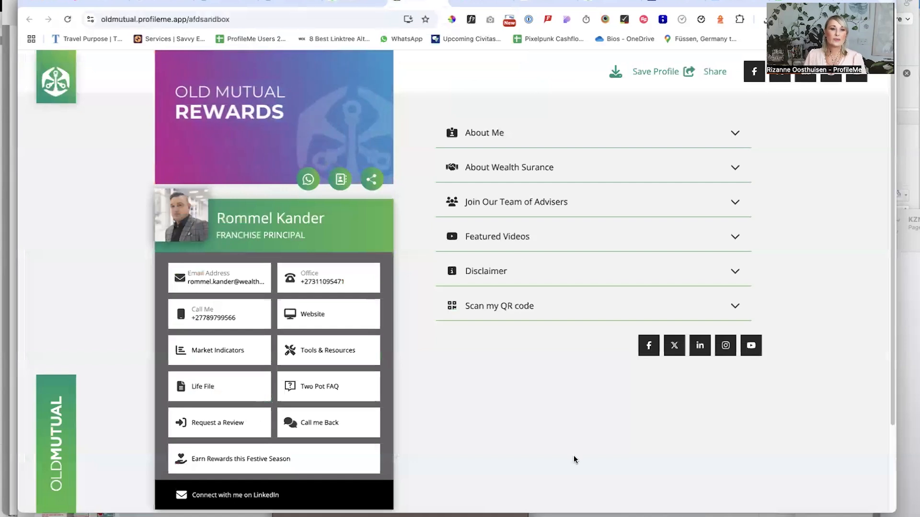
{"action": "left_click", "coordinate": [363, 2]}
{"action": "left_click", "coordinate": [292, 2]}
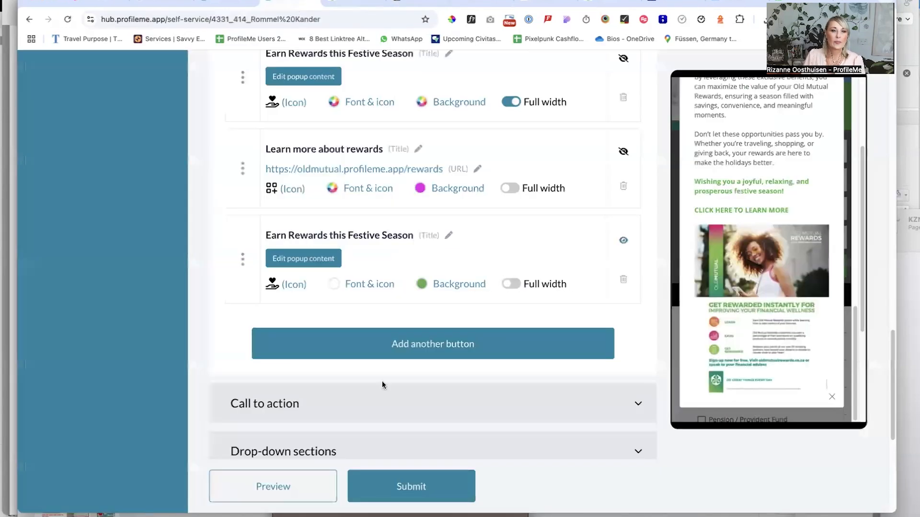
{"action": "left_click", "coordinate": [421, 487]}
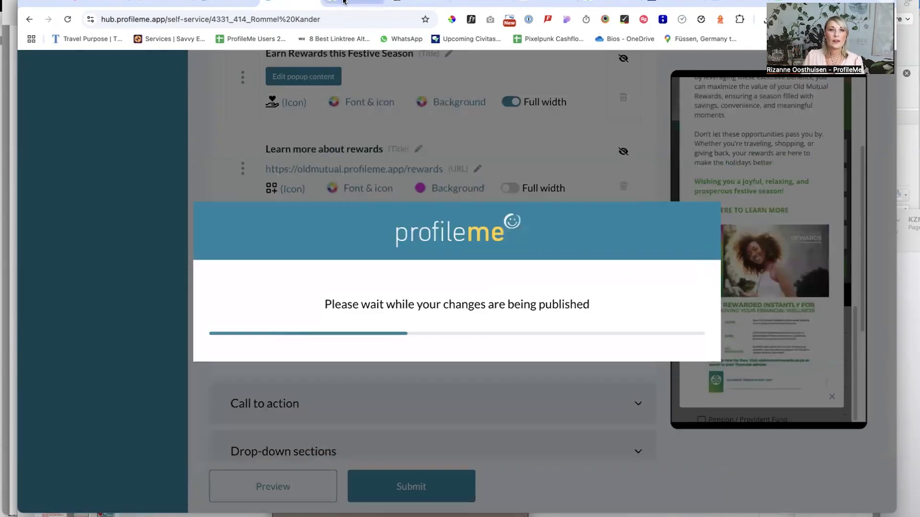
{"action": "left_click", "coordinate": [407, 6]}
{"action": "left_click", "coordinate": [67, 20]}
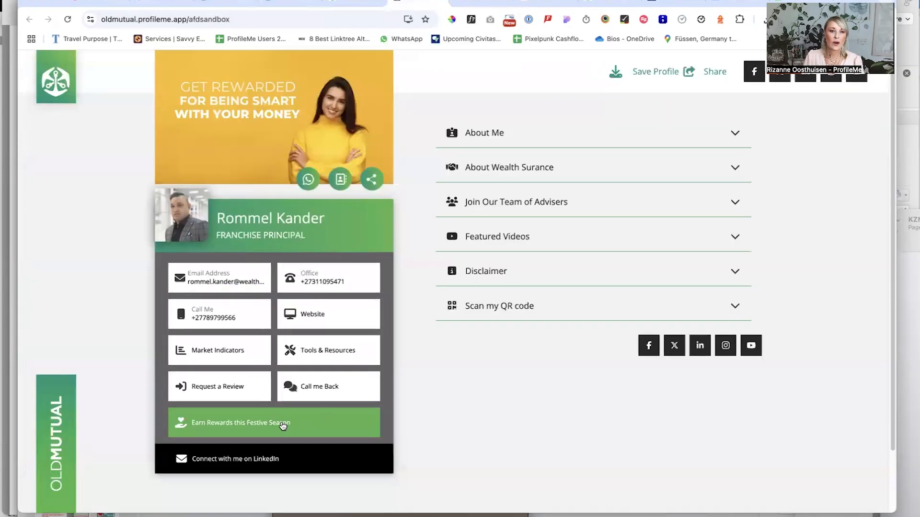
Open the "Earn Rewards this Festive Season" pop-up on the live profile and review its text, link and image
{"action": "left_click", "coordinate": [290, 424]}
{"action": "scroll", "coordinate": [465, 331], "scroll_direction": "down", "scroll_amount": 10}
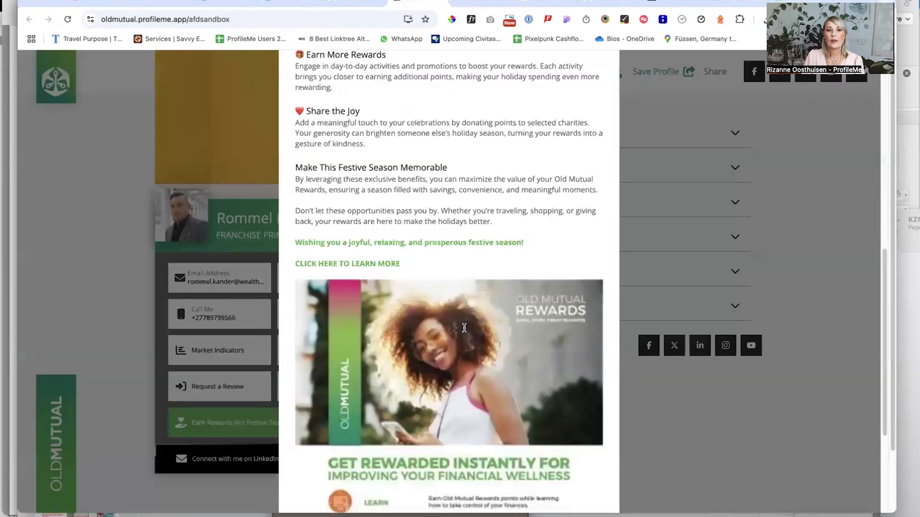
{"action": "scroll", "coordinate": [464, 327], "scroll_direction": "up", "scroll_amount": 10}
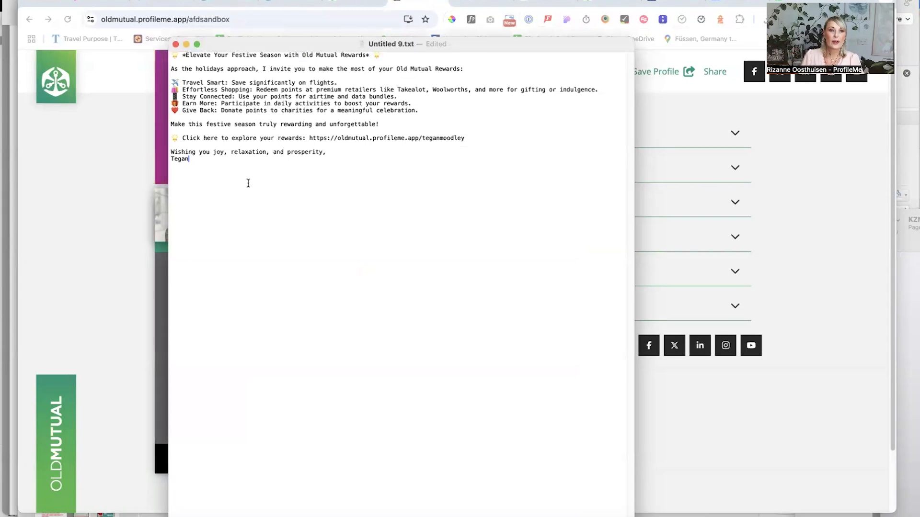
Copy the entire festive rewards message from Untitled 9.txt and open the message-yourself chat in WhatsApp
{"action": "left_click_drag", "start_coordinate": [202, 170], "coordinate": [162, 41]}
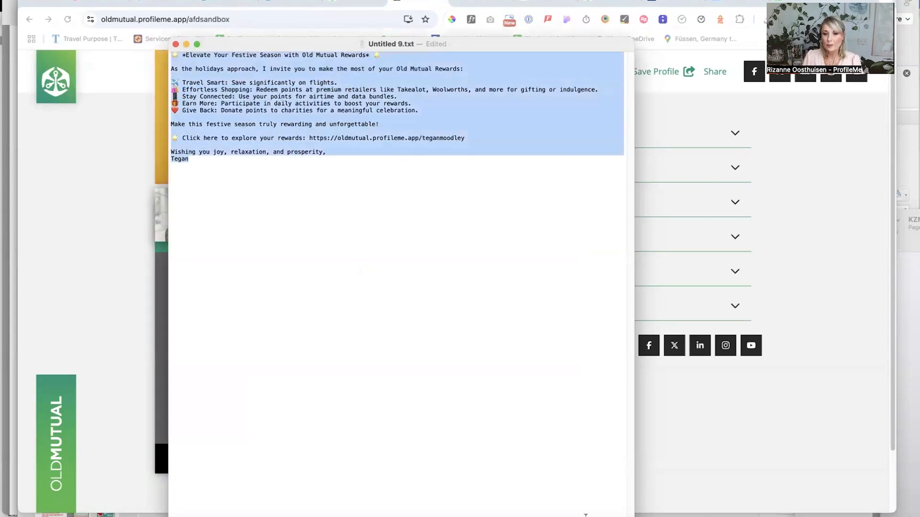
{"action": "left_click", "coordinate": [738, 516]}
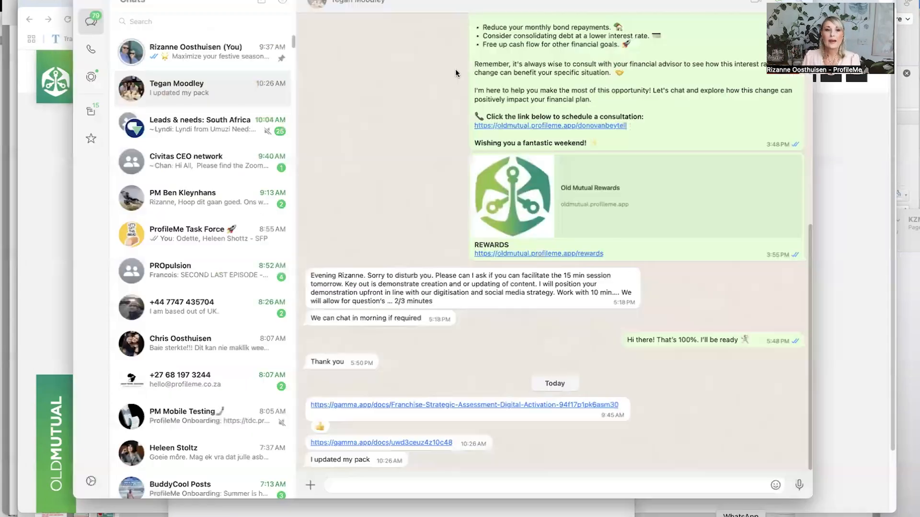
{"action": "left_click", "coordinate": [189, 56]}
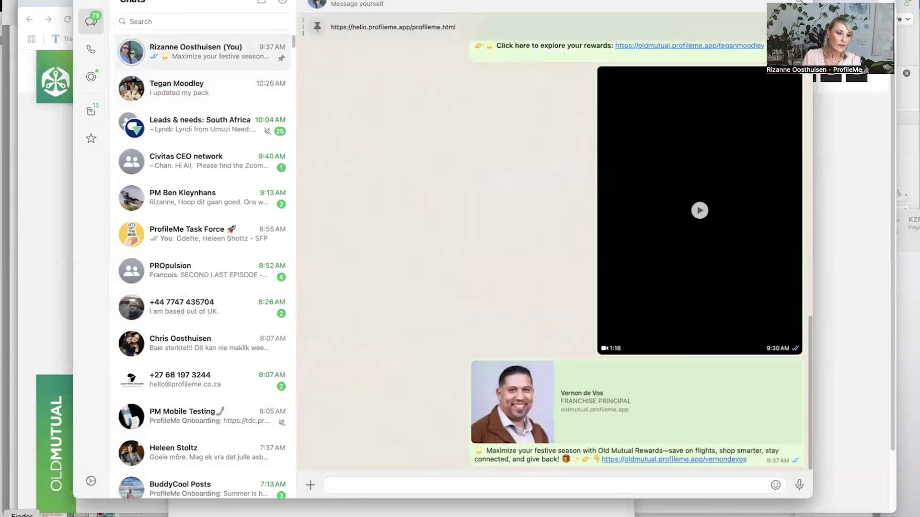
Send the 00 OLD MUTUAL Rewards.mp4 video from the Downloads folder to the message-yourself chat
{"action": "left_click", "coordinate": [21, 516]}
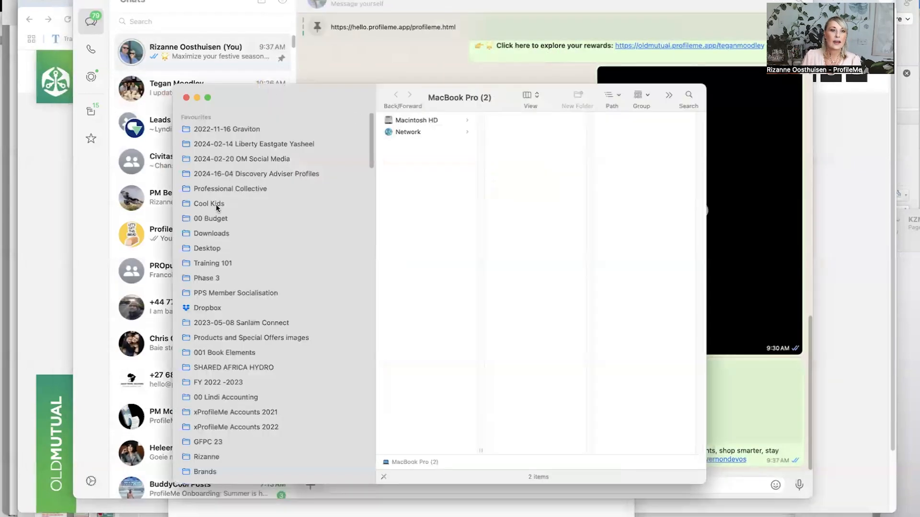
{"action": "left_click", "coordinate": [211, 234]}
{"action": "left_click", "coordinate": [411, 136]}
{"action": "left_click_drag", "start_coordinate": [412, 136], "coordinate": [458, 59]}
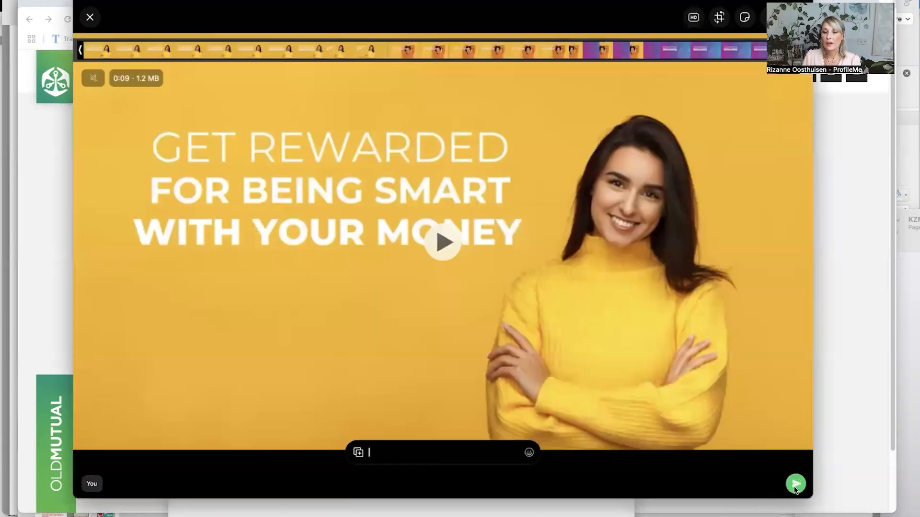
{"action": "left_click", "coordinate": [796, 485]}
Paste the copied message and bold "Make this festive season truly rewarding and unforgettable!" and "Click here to explore your rewards:"
{"action": "key", "text": "super+v"}
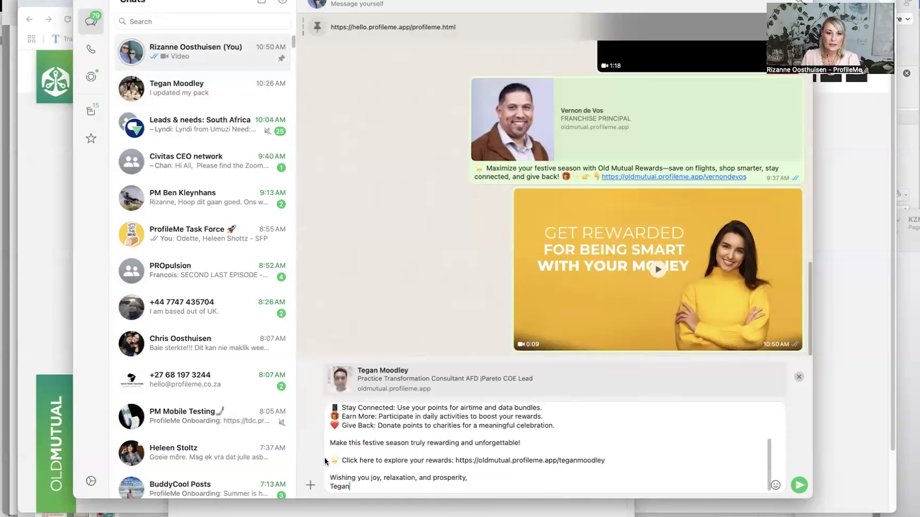
{"action": "type", "text": "*"}
{"action": "type", "text": "*"}
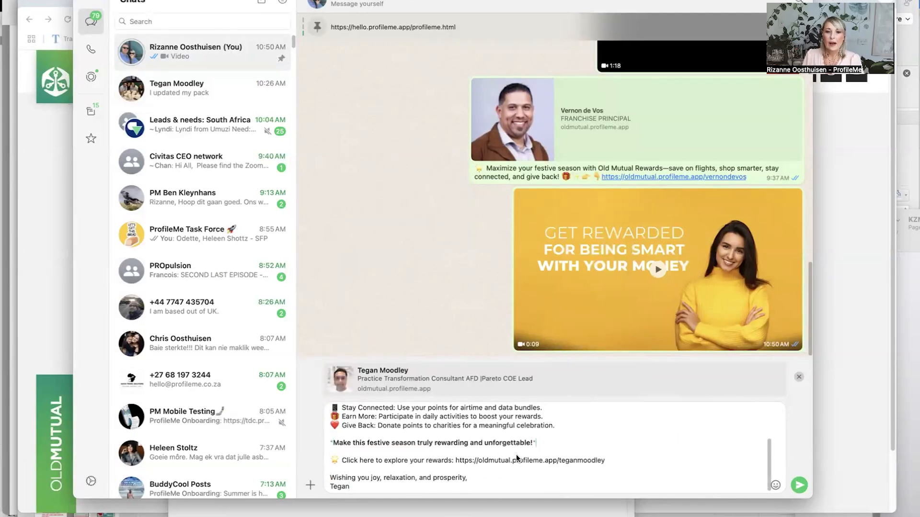
{"action": "type", "text": "*"}
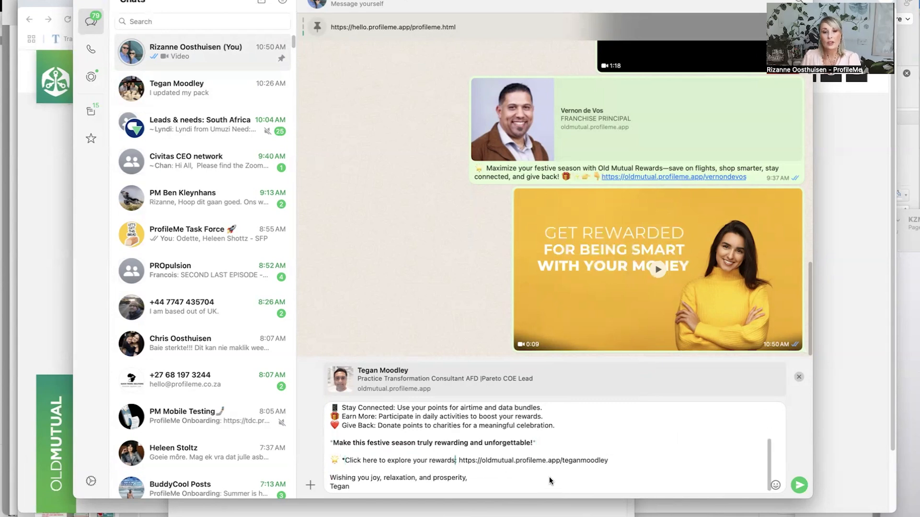
{"action": "type", "text": "*"}
Remove the profile link after "Click here to explore your rewards:" and paste it back in the same place
{"action": "left_click_drag", "start_coordinate": [618, 461], "coordinate": [470, 461]}
{"action": "key", "text": "ctrl+c"}
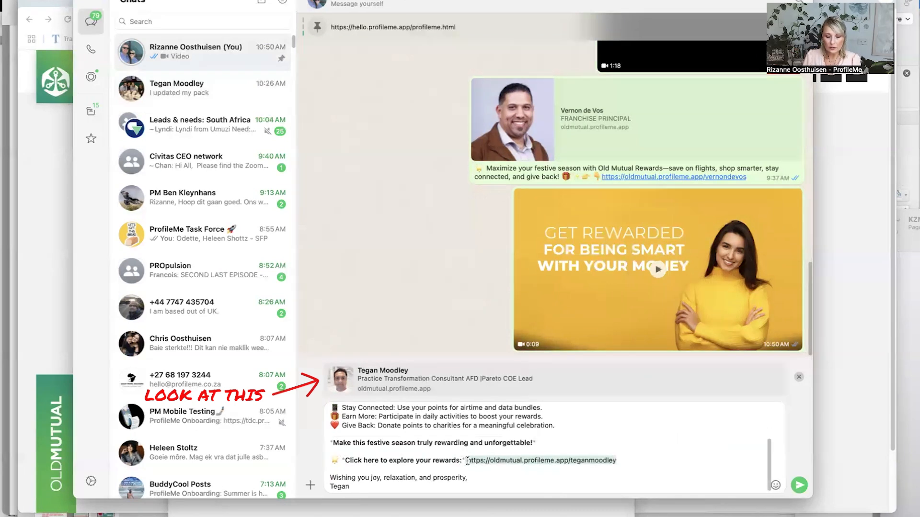
{"action": "key", "text": "BackSpace"}
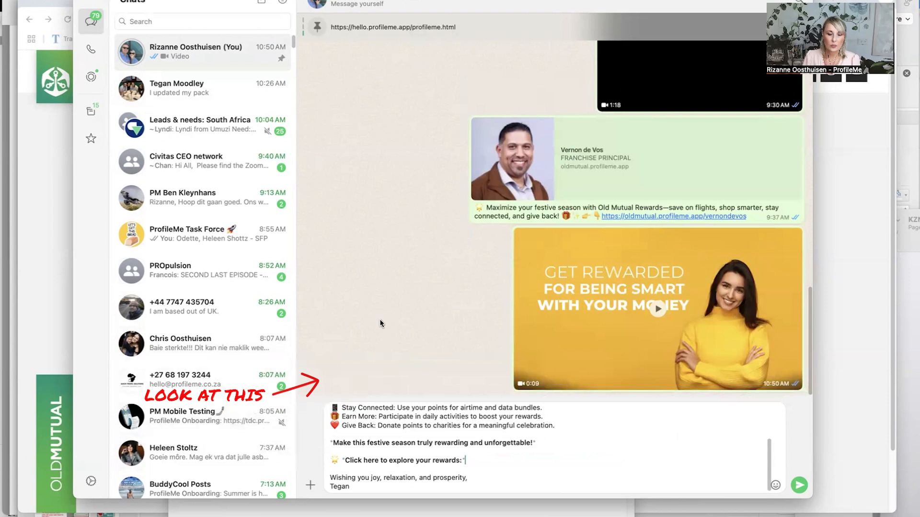
{"action": "key", "text": "ctrl+v"}
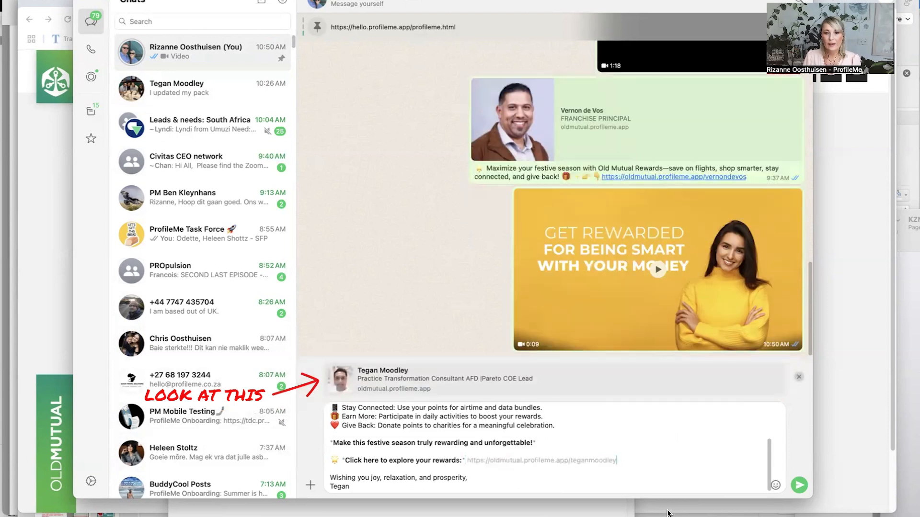
Review the drafted festive rewards message from start to end and send it to the chat
{"action": "scroll", "coordinate": [664, 477], "scroll_direction": "up", "scroll_amount": 5}
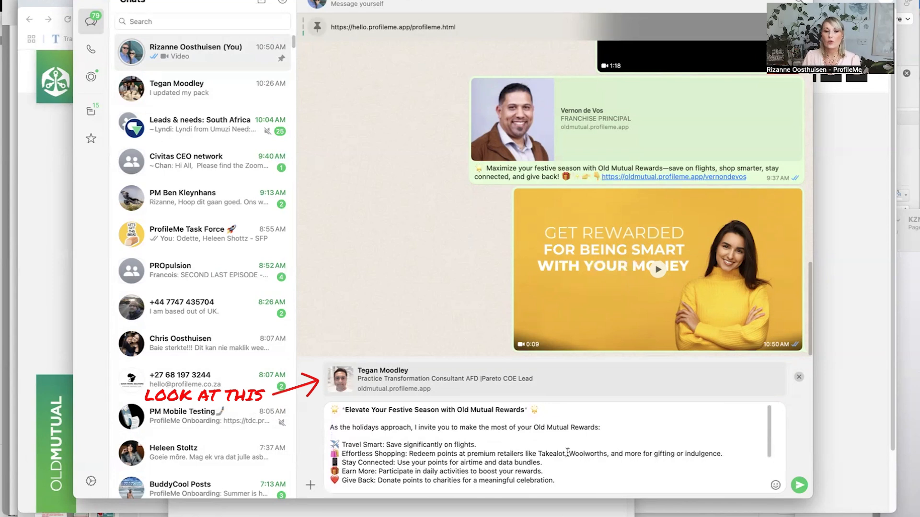
{"action": "scroll", "coordinate": [573, 441], "scroll_direction": "down", "scroll_amount": 3}
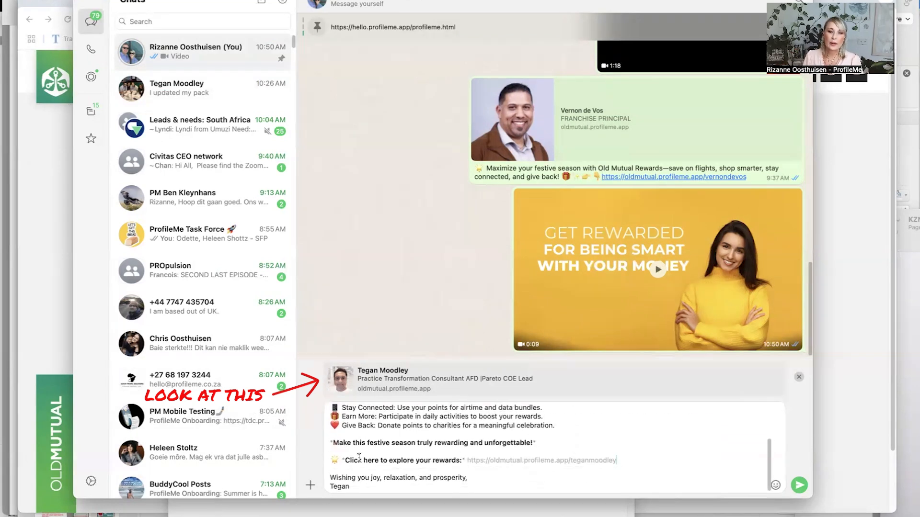
{"action": "left_click", "coordinate": [795, 482]}
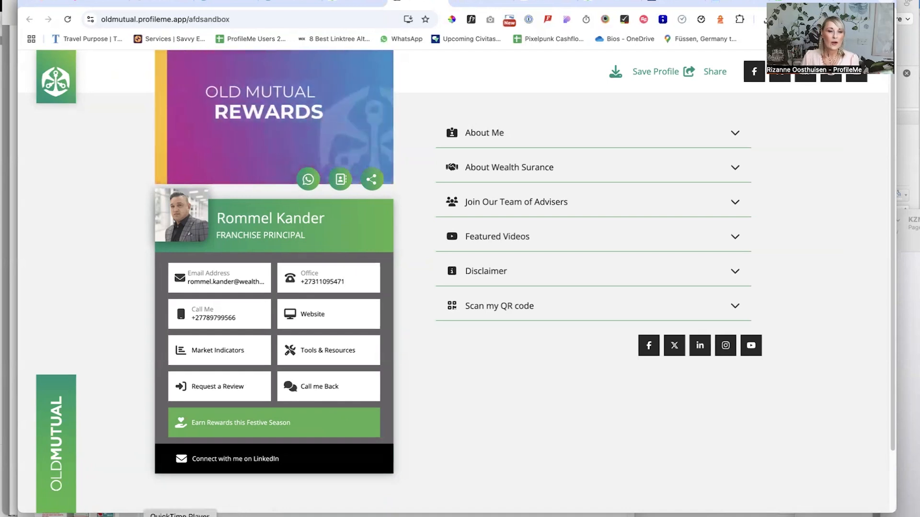
Switch to LinkedIn, start a media post with 00 OLD MUTUAL Rewards.mp4 from Downloads and continue to the post text
{"action": "left_click", "coordinate": [182, 516]}
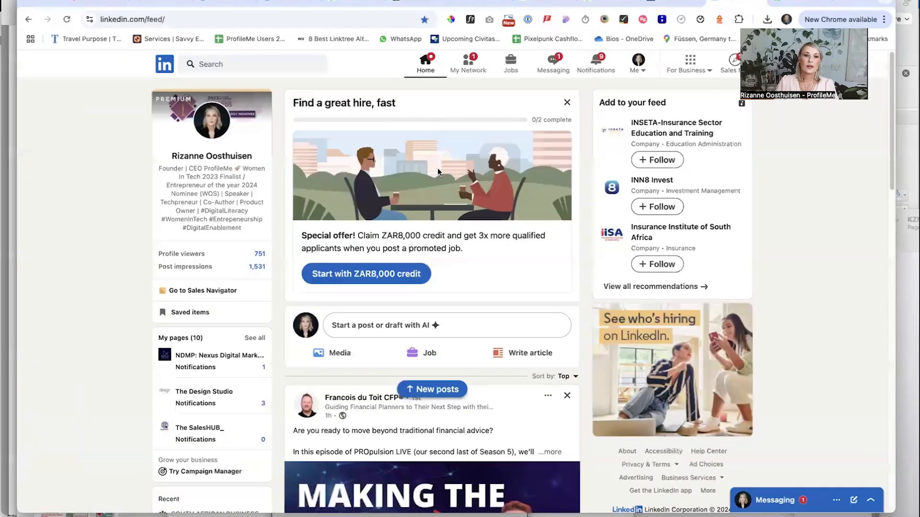
{"action": "left_click", "coordinate": [334, 353]}
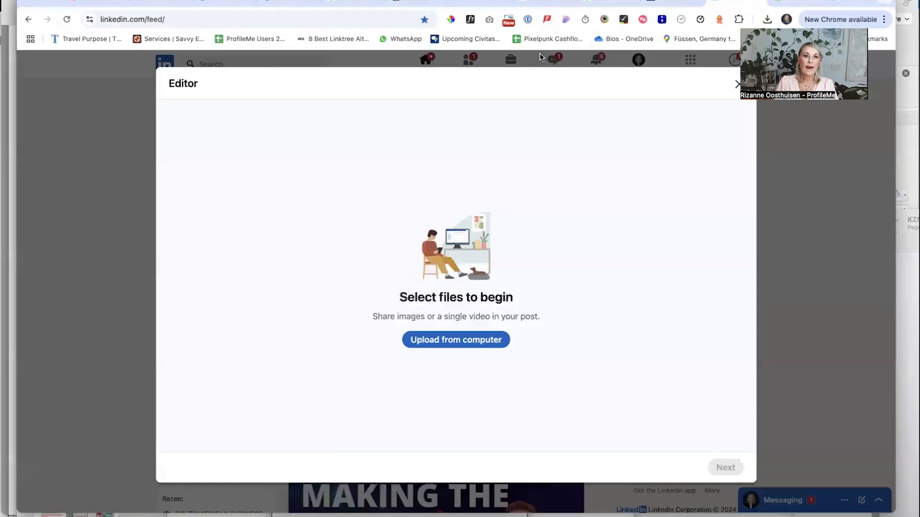
{"action": "left_click", "coordinate": [439, 338]}
{"action": "left_click", "coordinate": [216, 87]}
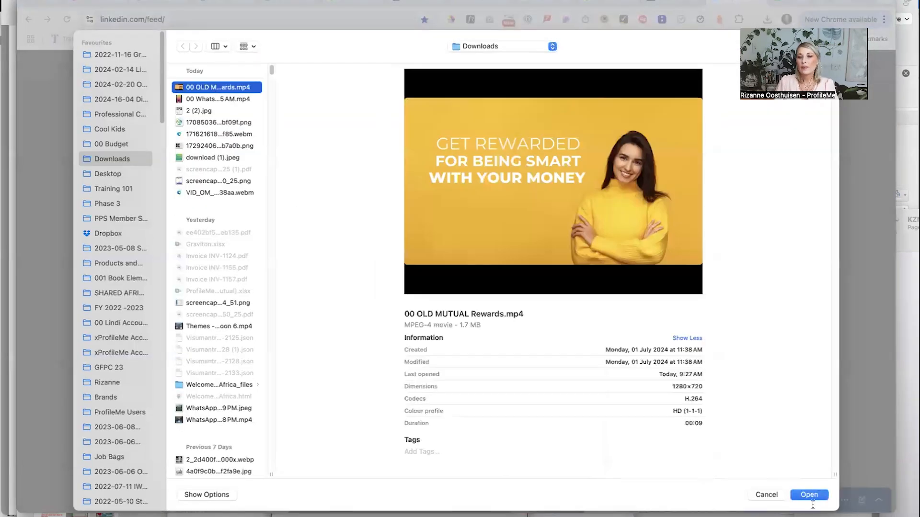
{"action": "left_click", "coordinate": [809, 494]}
{"action": "left_click", "coordinate": [724, 467]}
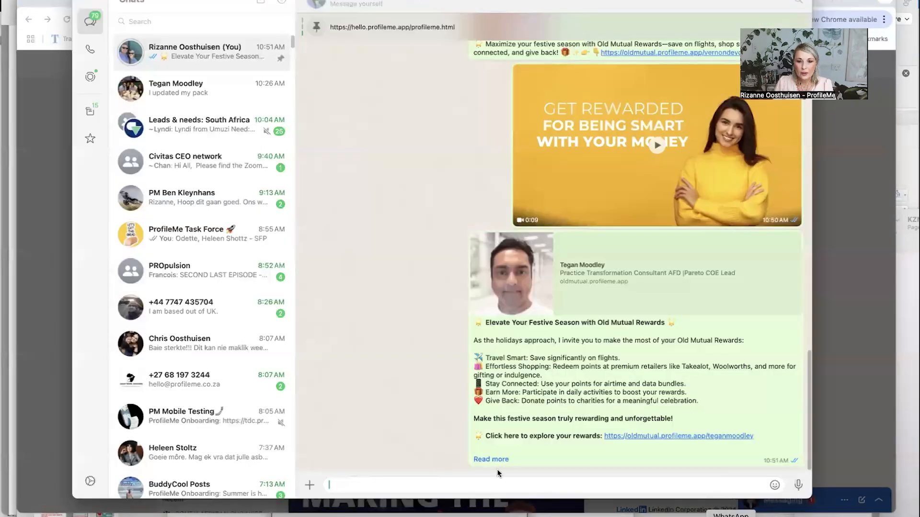
Copy the full festive rewards message from the WhatsApp chat into the LinkedIn post and publish the post
{"action": "left_click", "coordinate": [493, 459]}
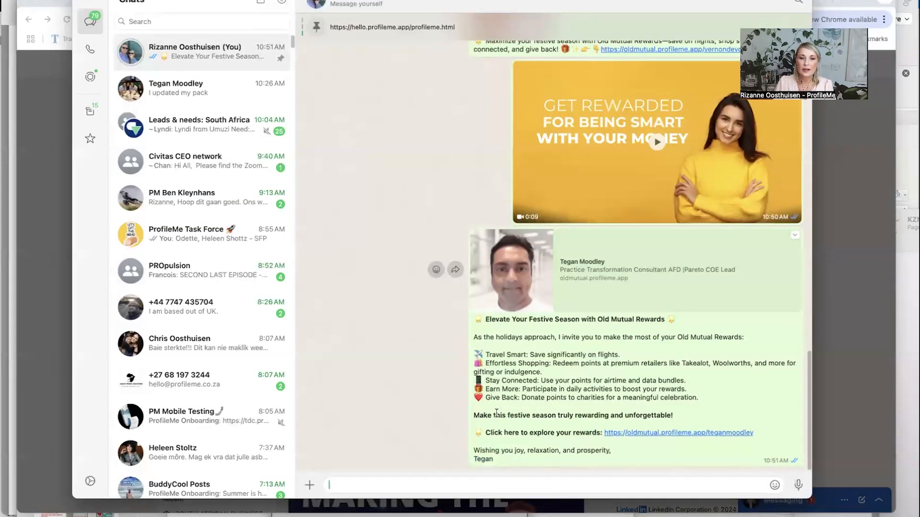
{"action": "left_click_drag", "start_coordinate": [496, 413], "coordinate": [463, 318]}
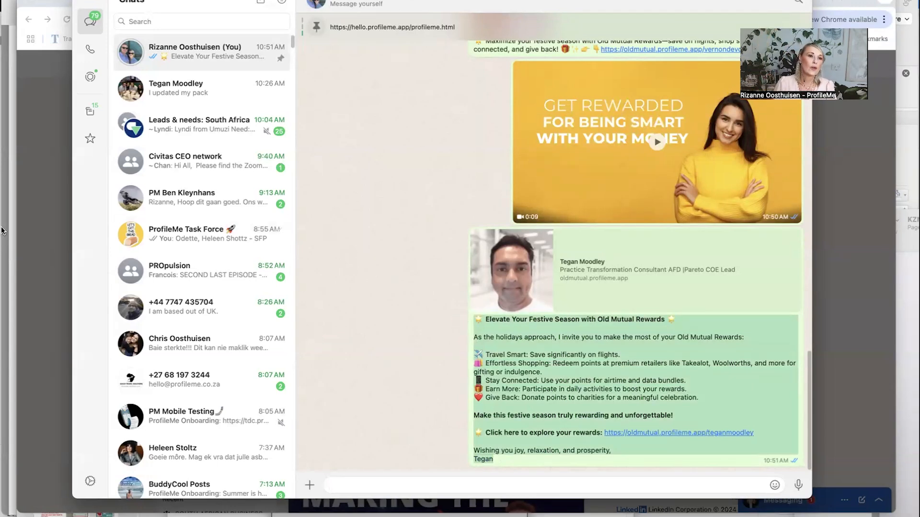
{"action": "left_click", "coordinate": [41, 171]}
{"action": "key", "text": "super+v"}
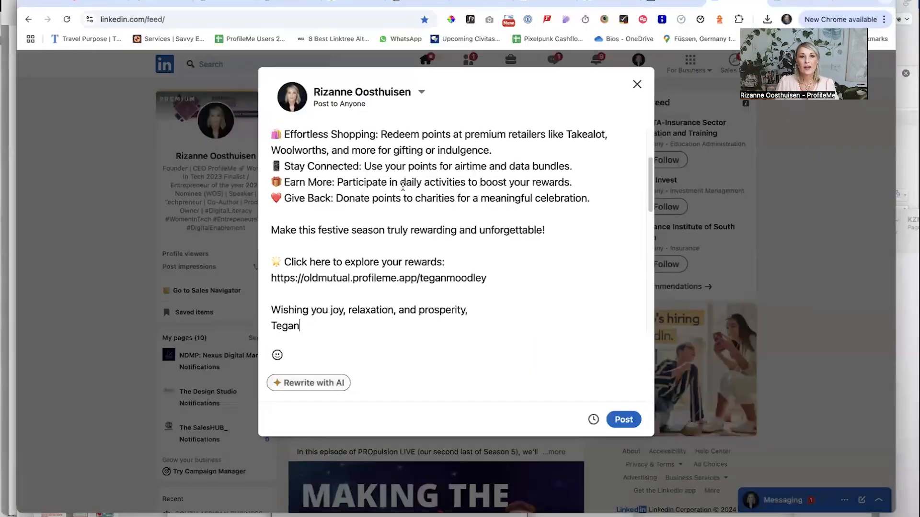
{"action": "scroll", "coordinate": [391, 329], "scroll_direction": "up", "scroll_amount": 4}
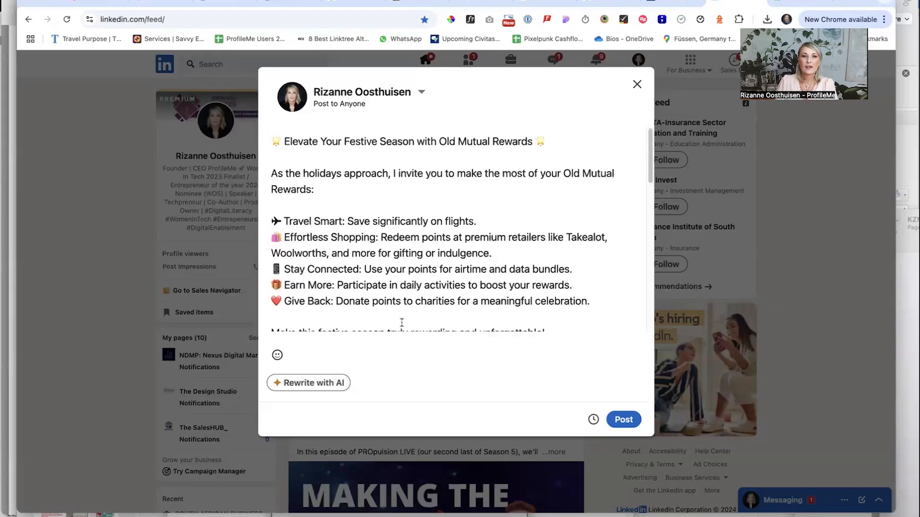
{"action": "left_click", "coordinate": [632, 423]}
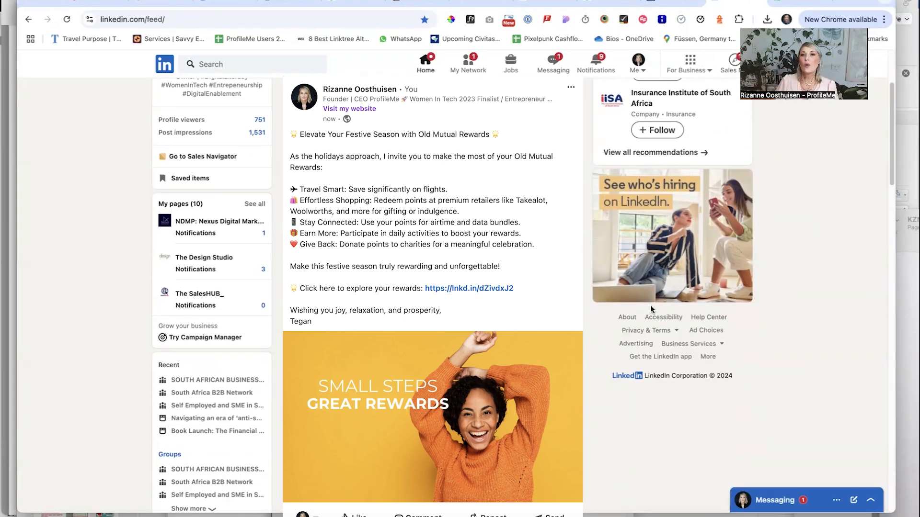
Open the WhatsApp Help Center article "How to create and share status updates" and examine its iOS, Android and Web instructions
{"action": "left_click", "coordinate": [791, 2]}
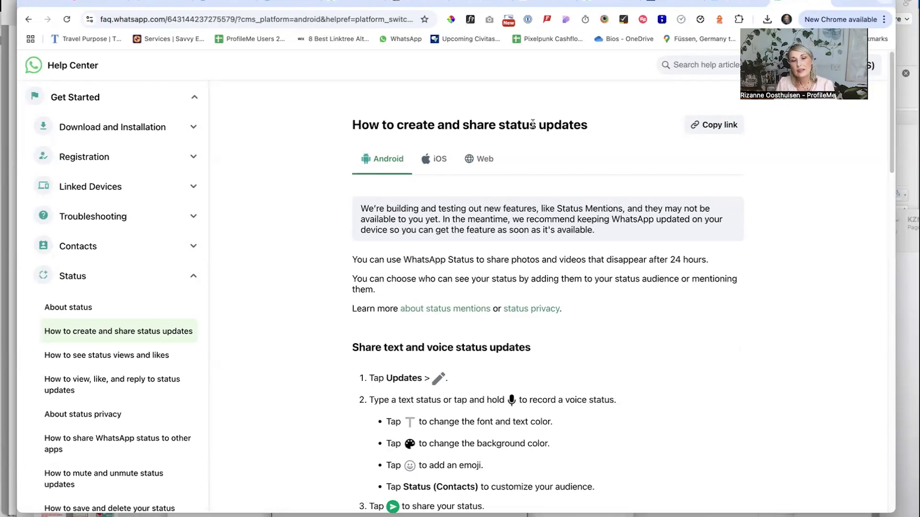
{"action": "left_click", "coordinate": [436, 167]}
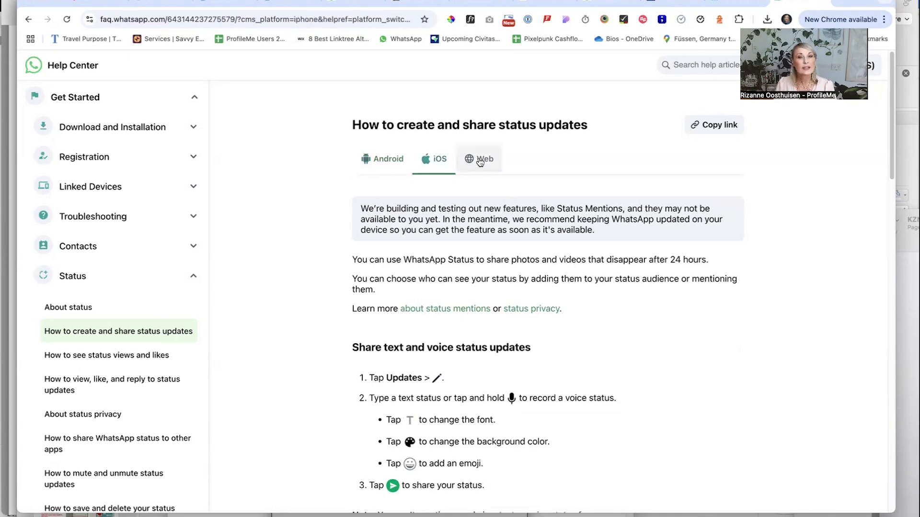
{"action": "left_click", "coordinate": [477, 160]}
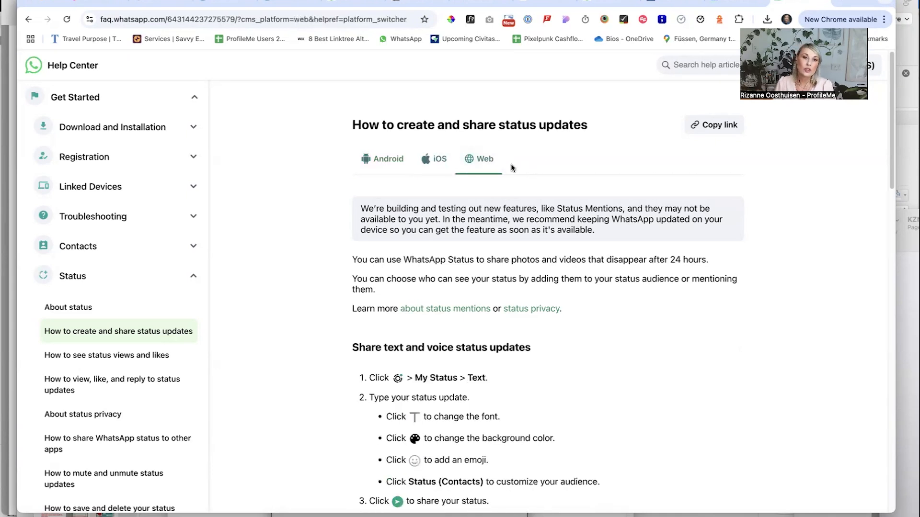
{"action": "left_click", "coordinate": [378, 163]}
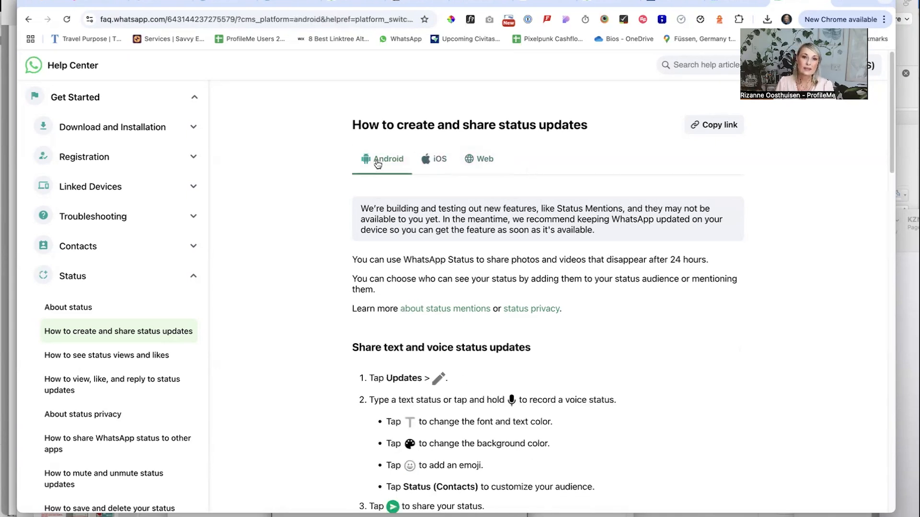
{"action": "left_click", "coordinate": [476, 160]}
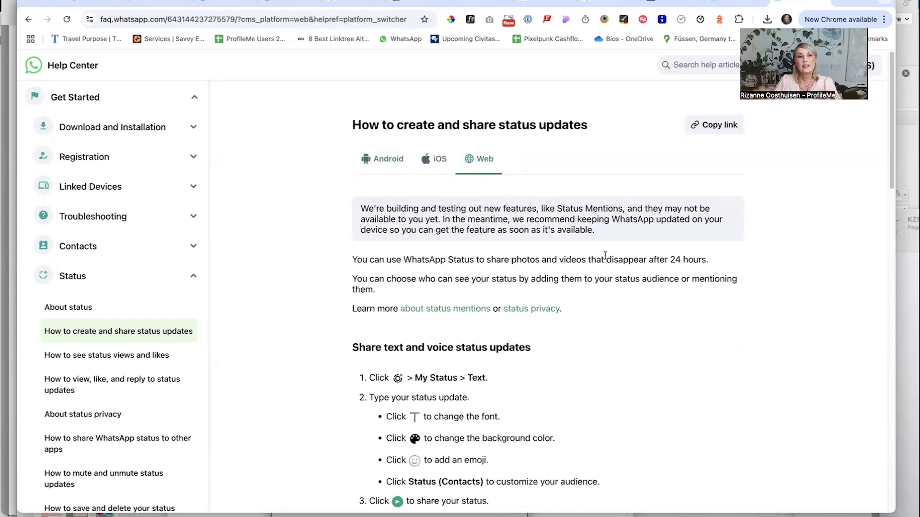
{"action": "scroll", "coordinate": [631, 297], "scroll_direction": "down", "scroll_amount": 20}
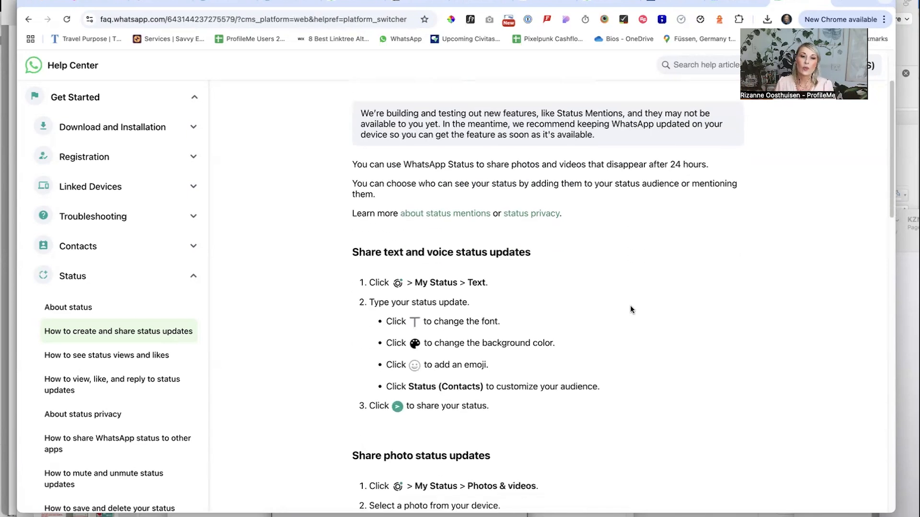
{"action": "scroll", "coordinate": [634, 289], "scroll_direction": "down", "scroll_amount": 2}
{"action": "scroll", "coordinate": [633, 290], "scroll_direction": "up", "scroll_amount": 20}
{"action": "scroll", "coordinate": [633, 290], "scroll_direction": "up", "scroll_amount": 1}
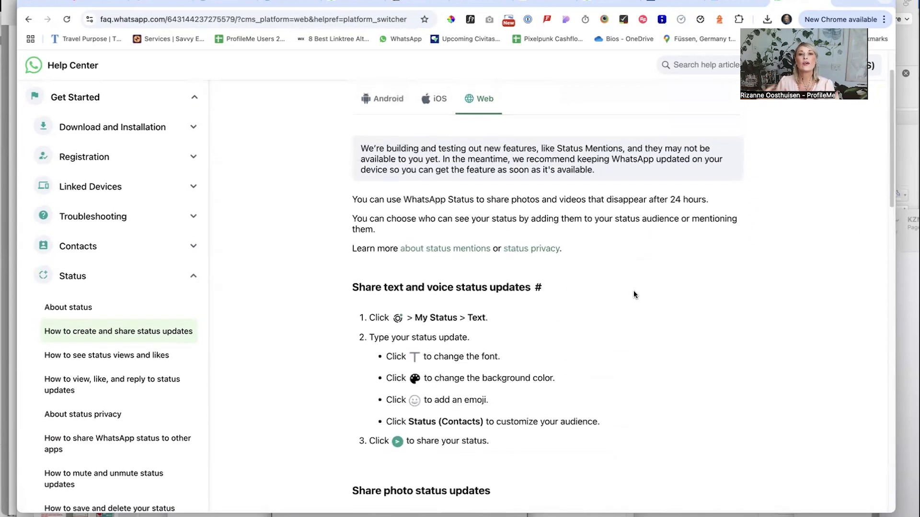